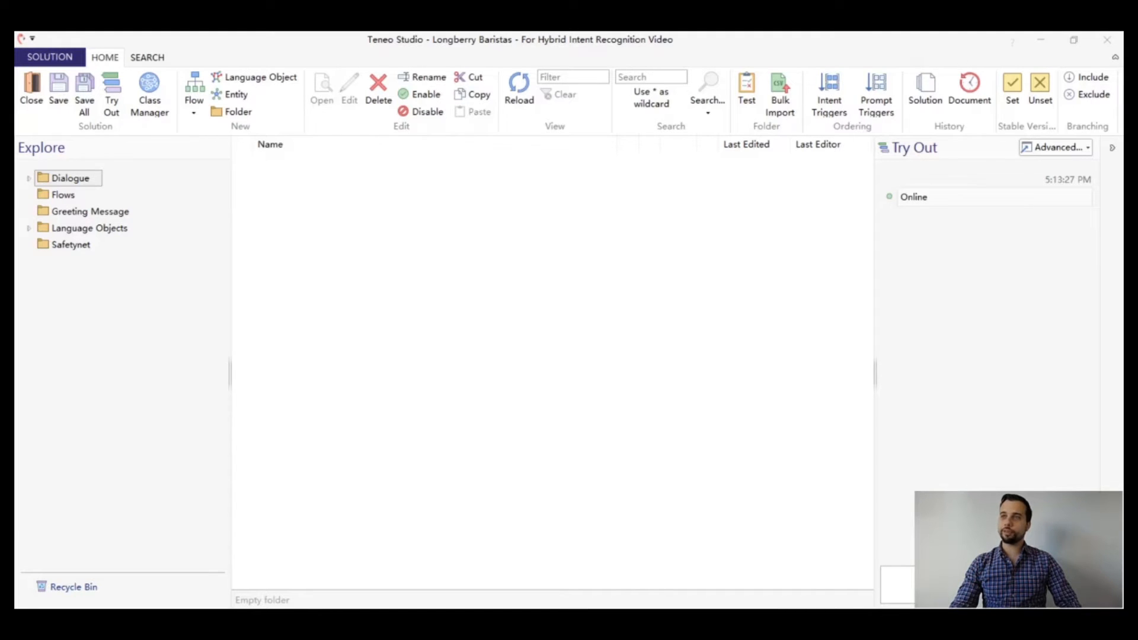
# Open the "User asks about calories in a drink" flow from the Flows folder and review its trigger's examples and class match requirement
pyautogui.click(69, 197)
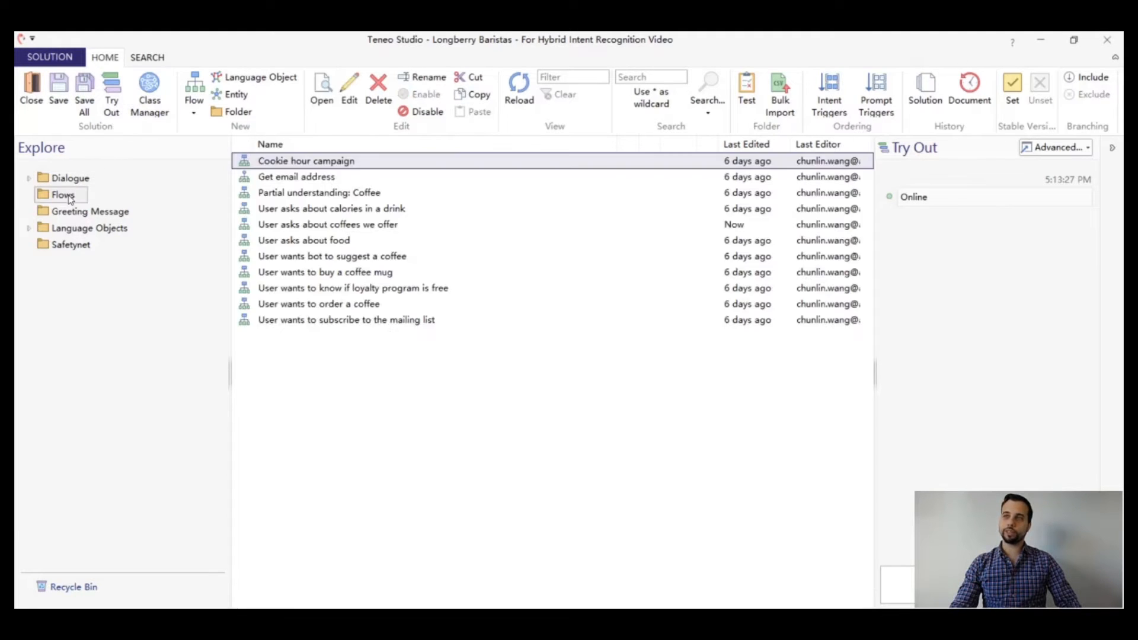
pyautogui.click(330, 214)
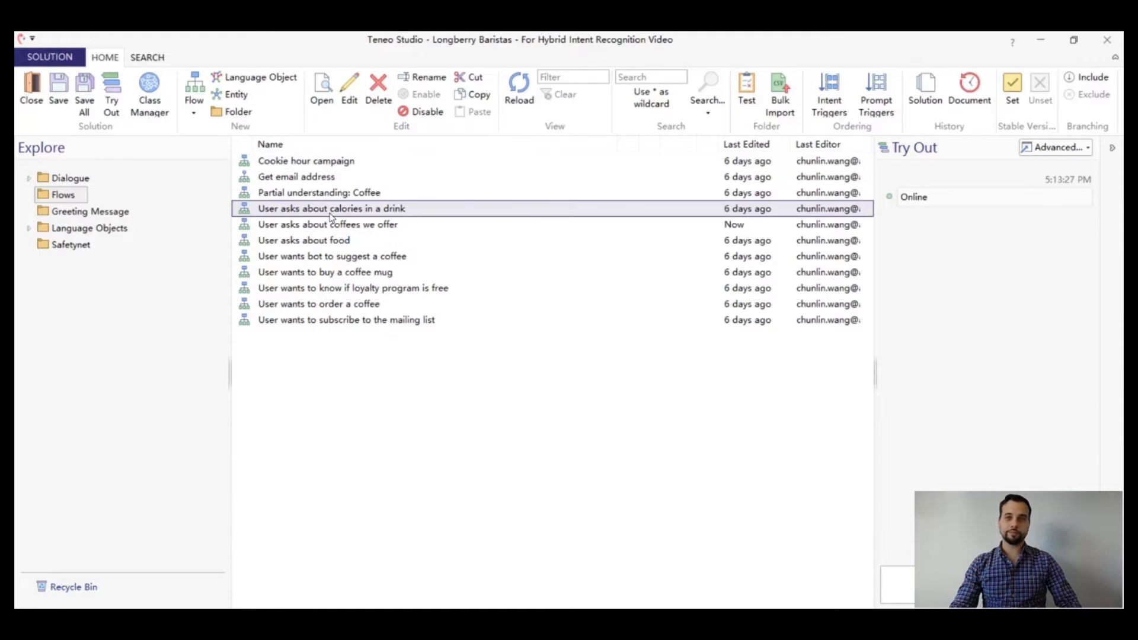
pyautogui.doubleClick(329, 214)
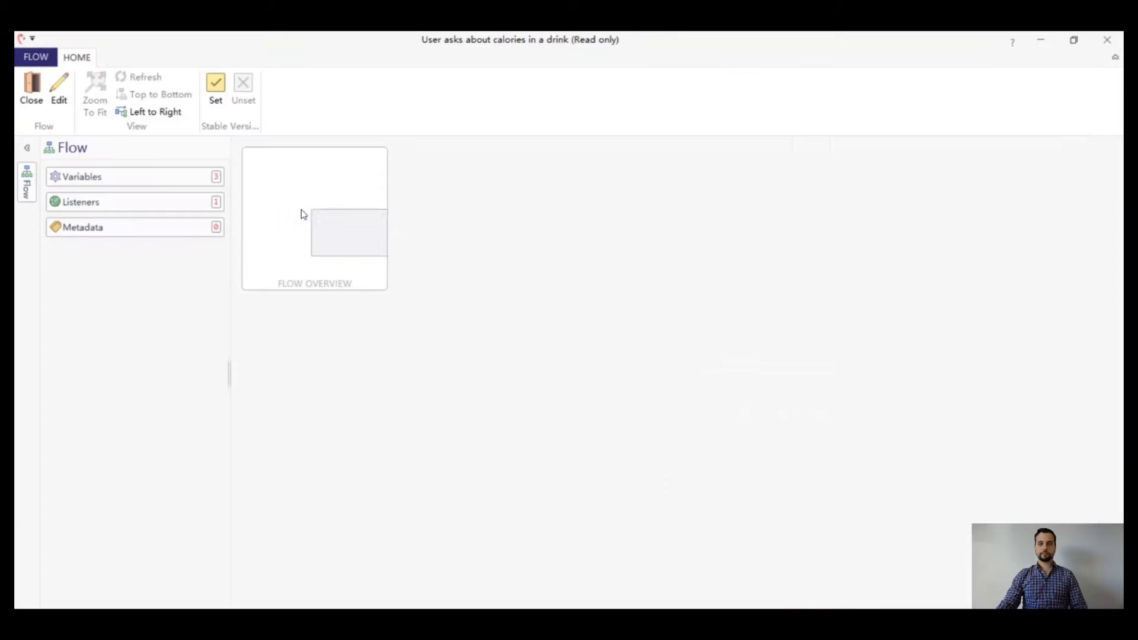
pyautogui.scroll(-2, 948, 350)
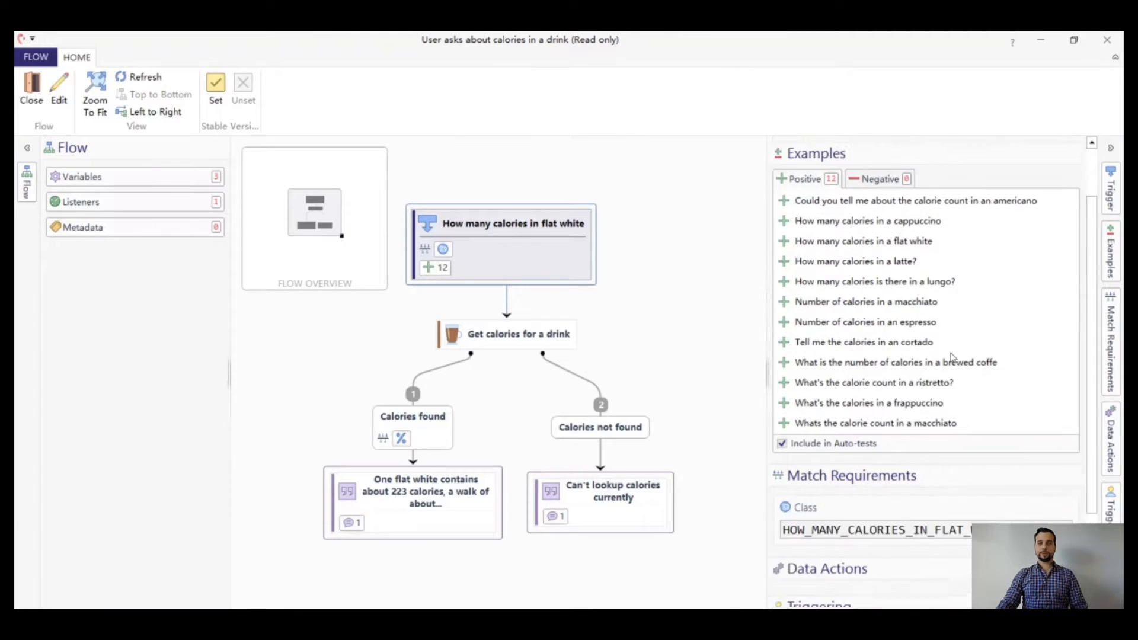
pyautogui.scroll(-1, 951, 356)
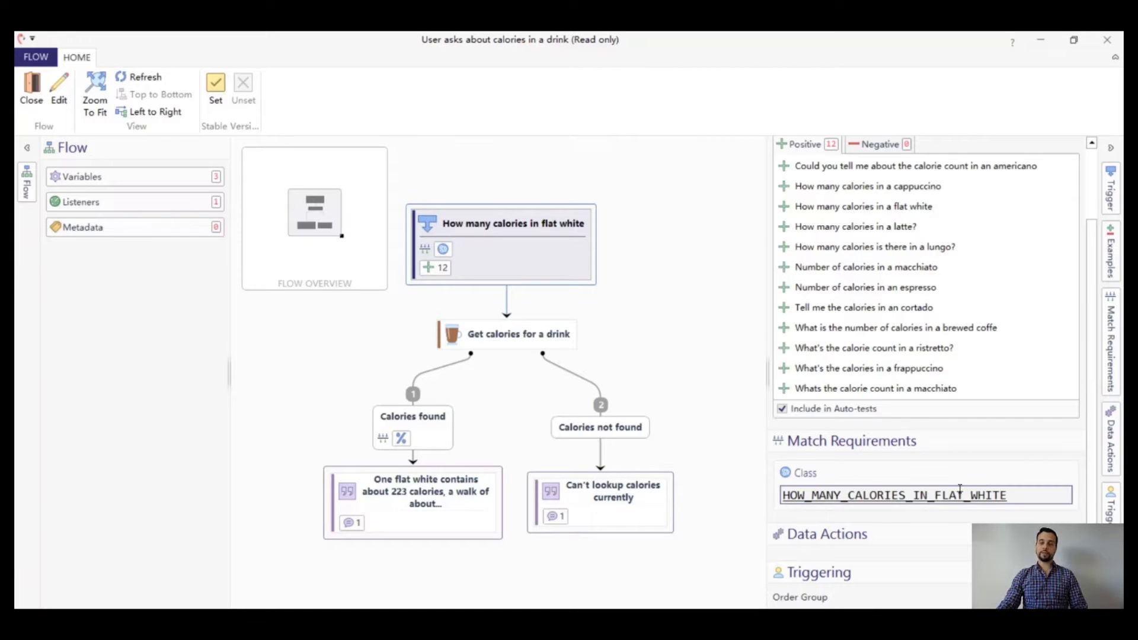
pyautogui.click(1106, 40)
# Check the Confidence Threshold in the solution properties and return to the flow list
pyautogui.click(50, 57)
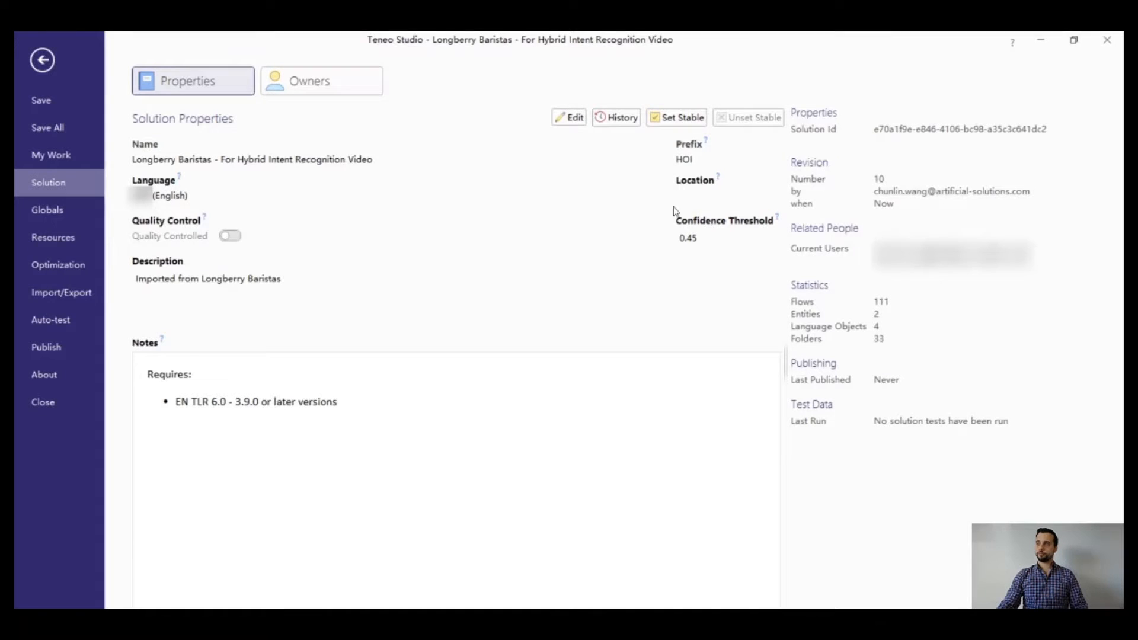
pyautogui.click(42, 60)
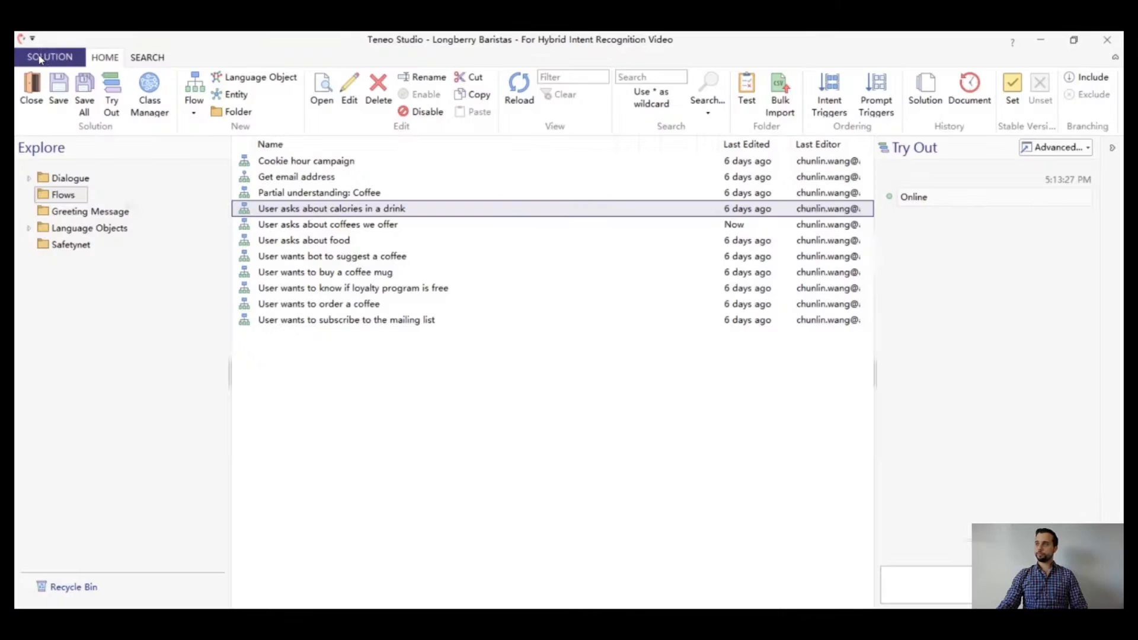
# Test the bot in advanced Try Out with "How many calories does a cup of cappuccino have?" and inspect the input's classification
pyautogui.click(1053, 151)
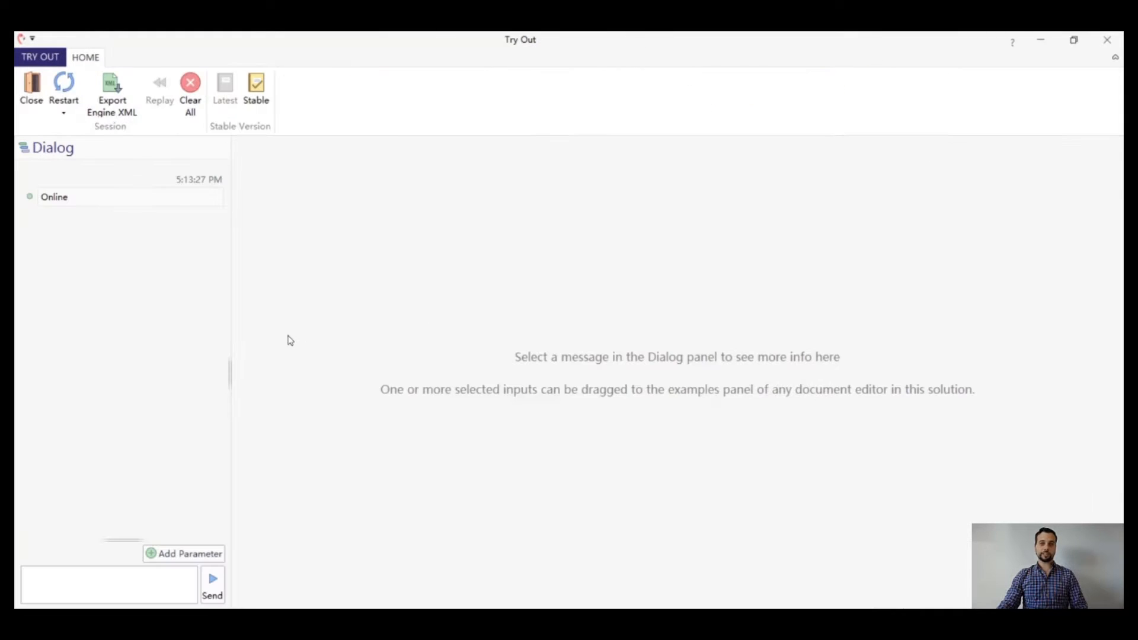
pyautogui.click(88, 588)
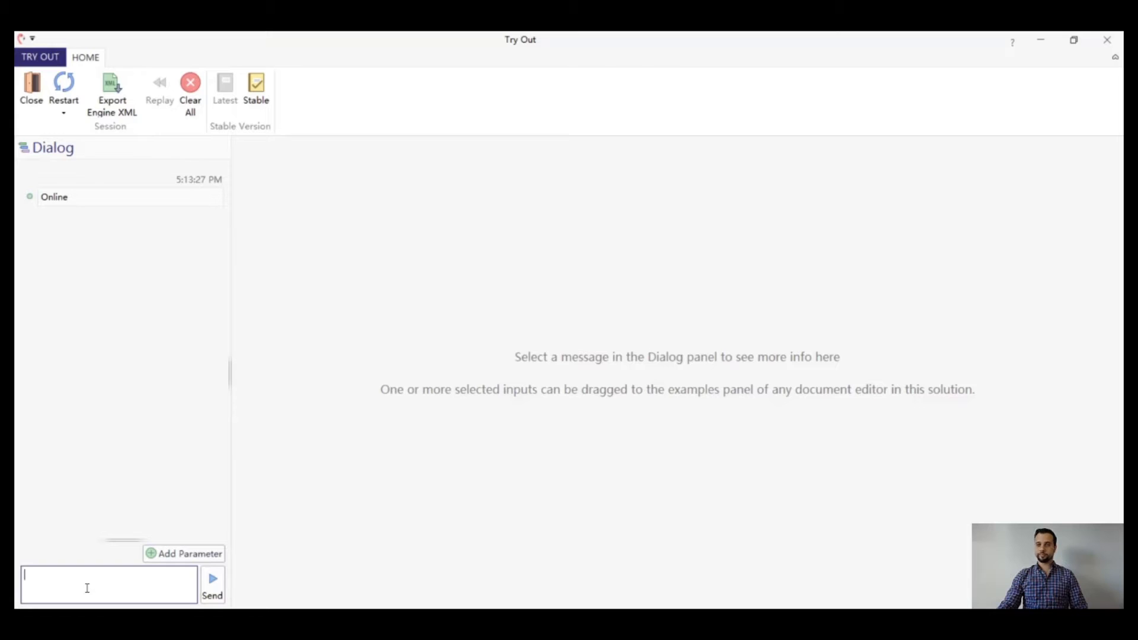
pyautogui.write('How w')
pyautogui.press('BackSpace')
pyautogui.write('many')
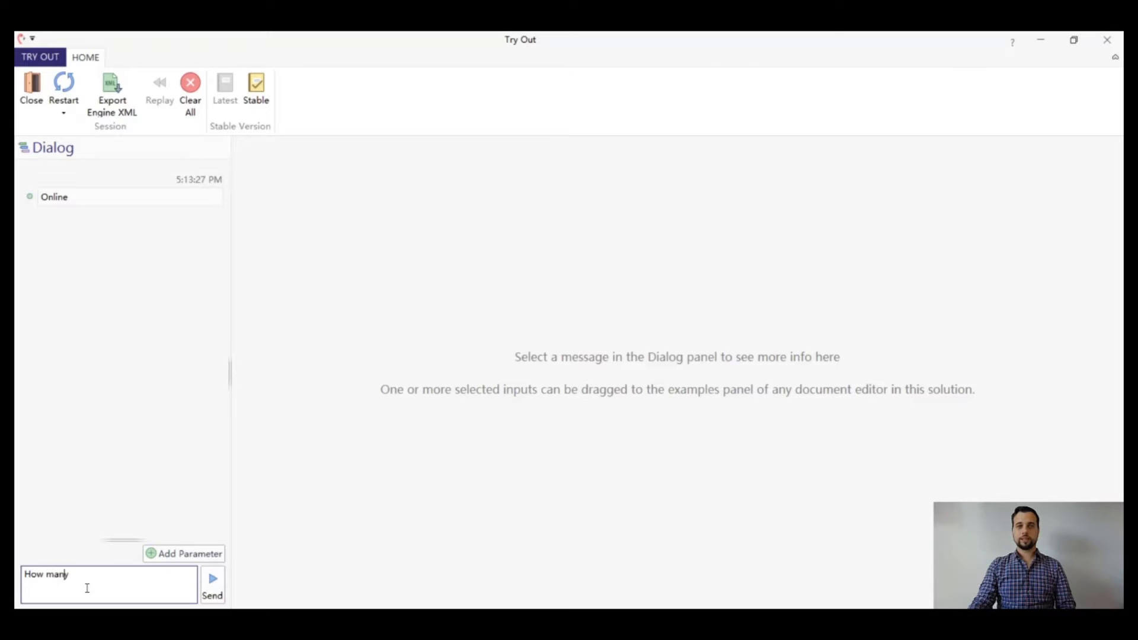
pyautogui.write(' calories d')
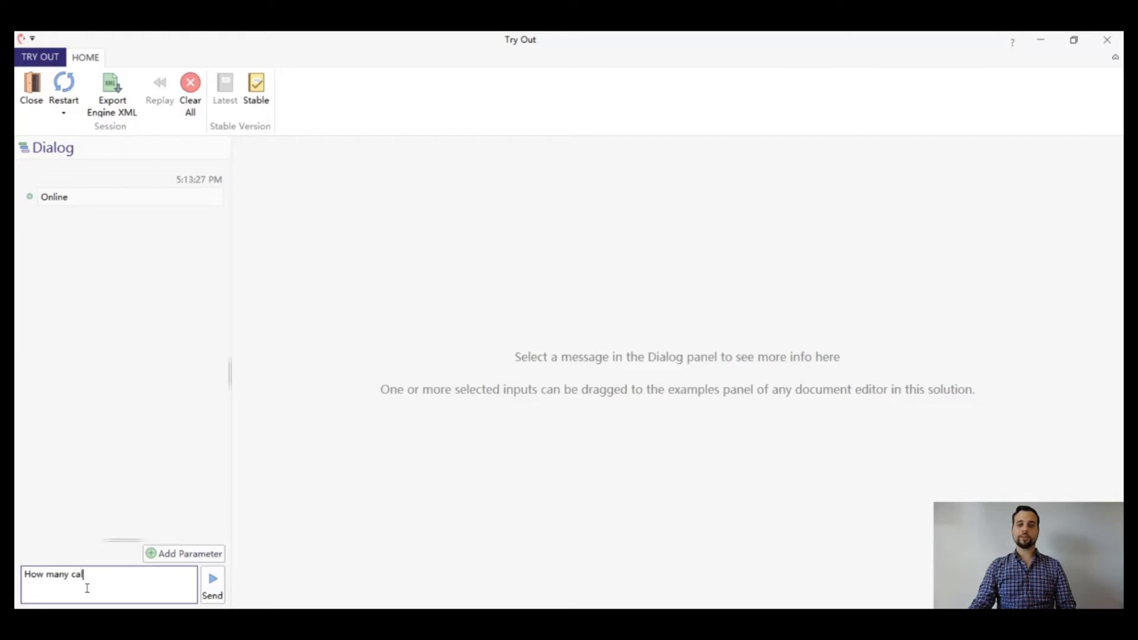
pyautogui.write('oes')
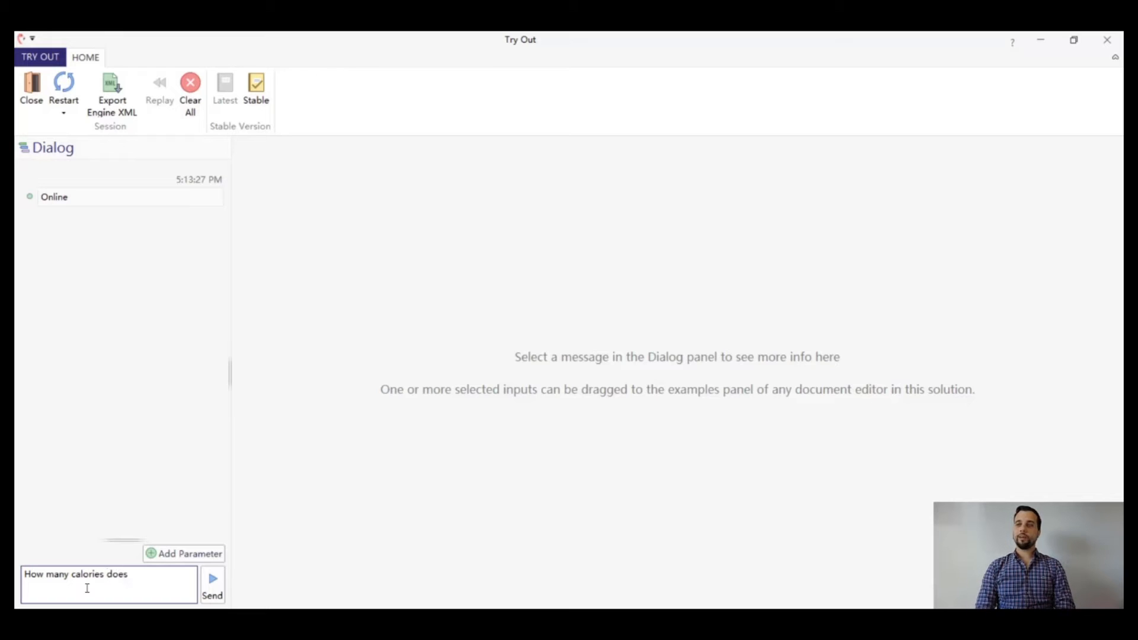
pyautogui.write(' a cup of cap')
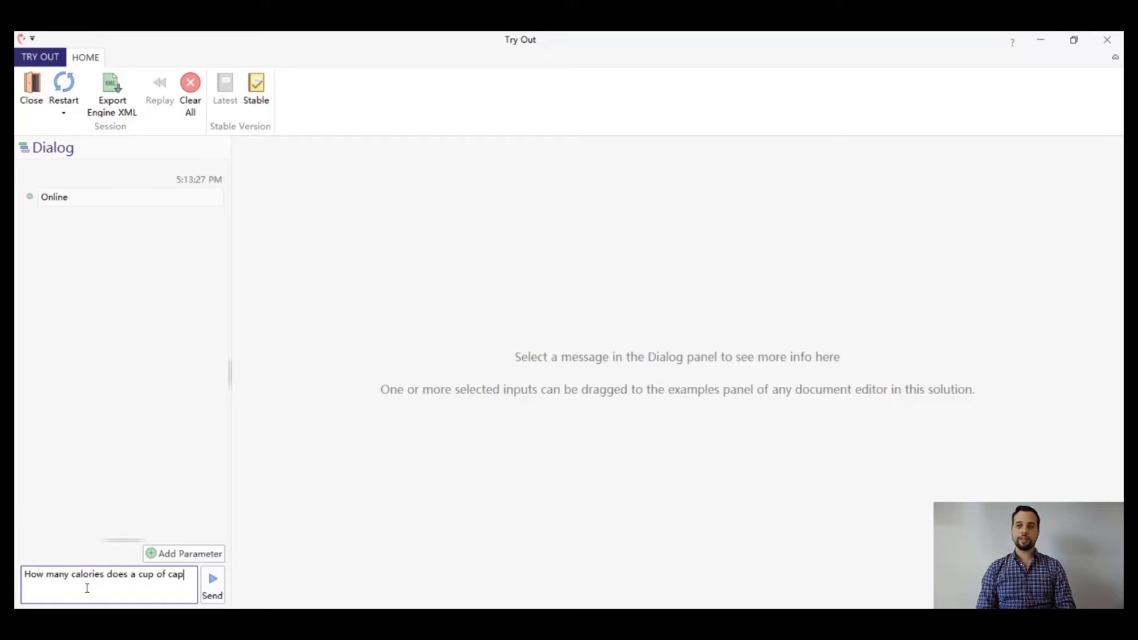
pyautogui.write('puccino have?')
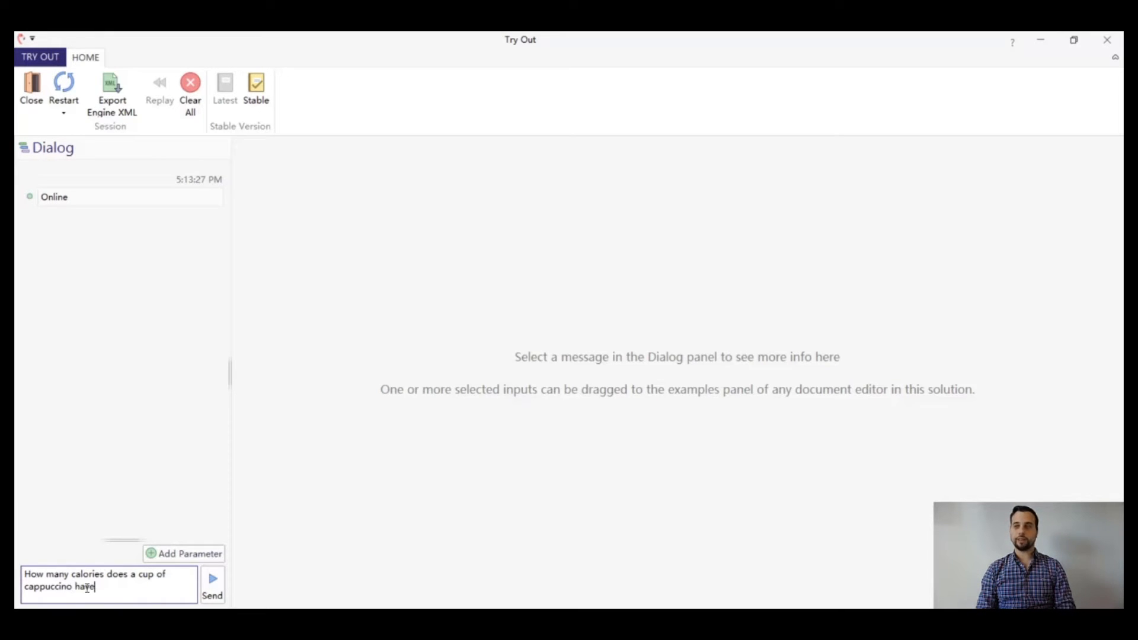
pyautogui.press('Return')
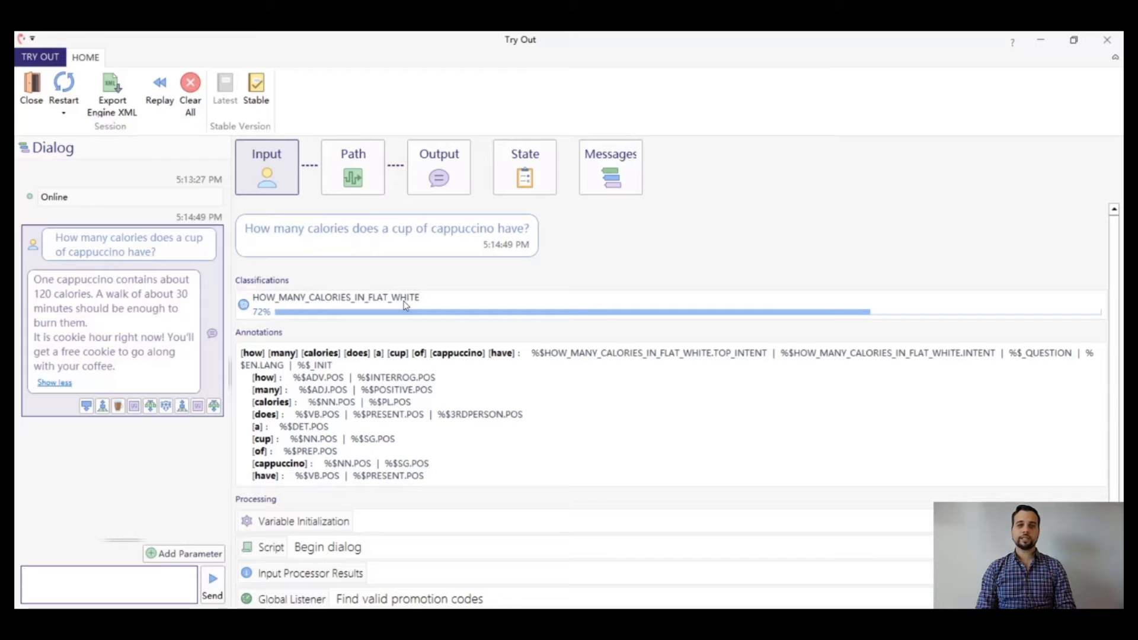
pyautogui.click(1106, 46)
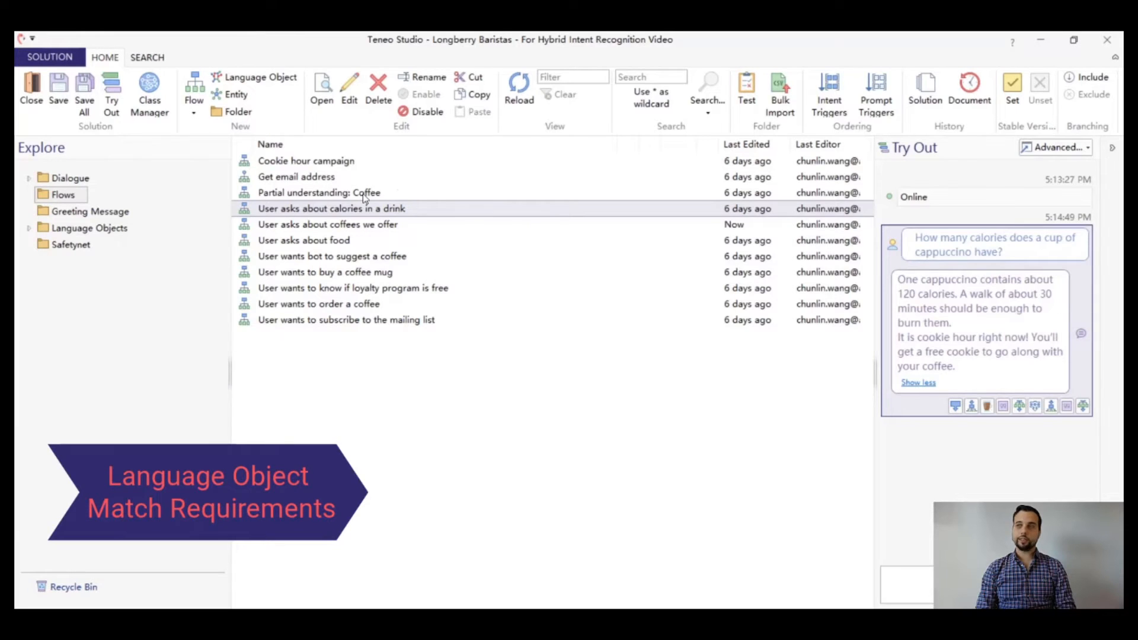
# Open the "Partial understanding: Coffee" flow and examine the language object match requirement of its "User mentioned Coffee" trigger
pyautogui.click(363, 194)
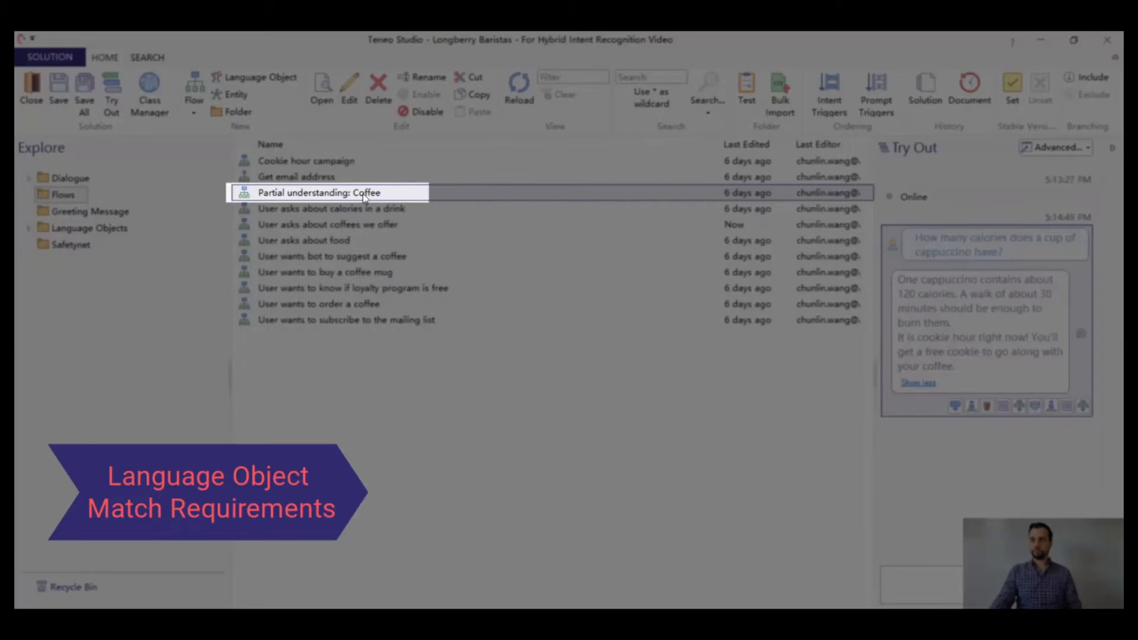
pyautogui.doubleClick(362, 193)
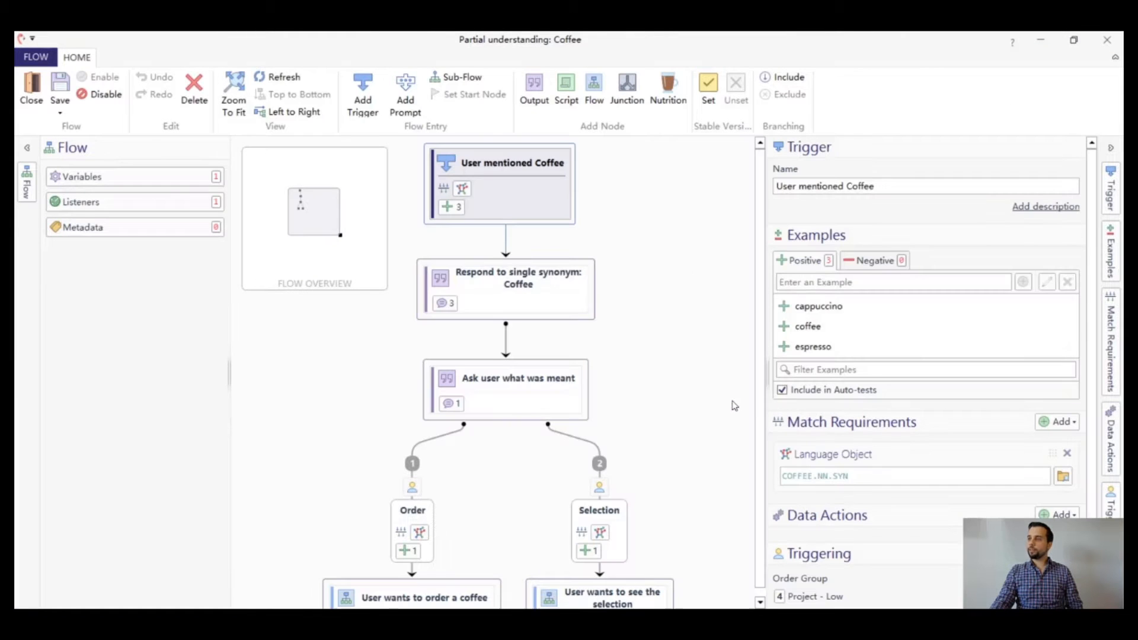
pyautogui.moveTo(824, 472)
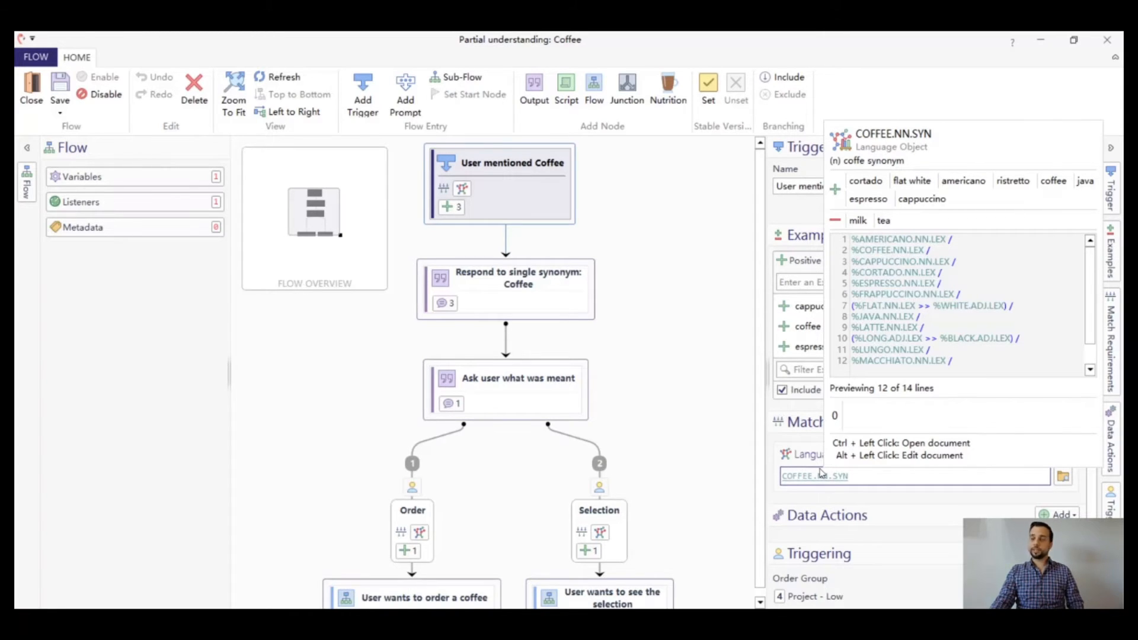
pyautogui.click(1107, 43)
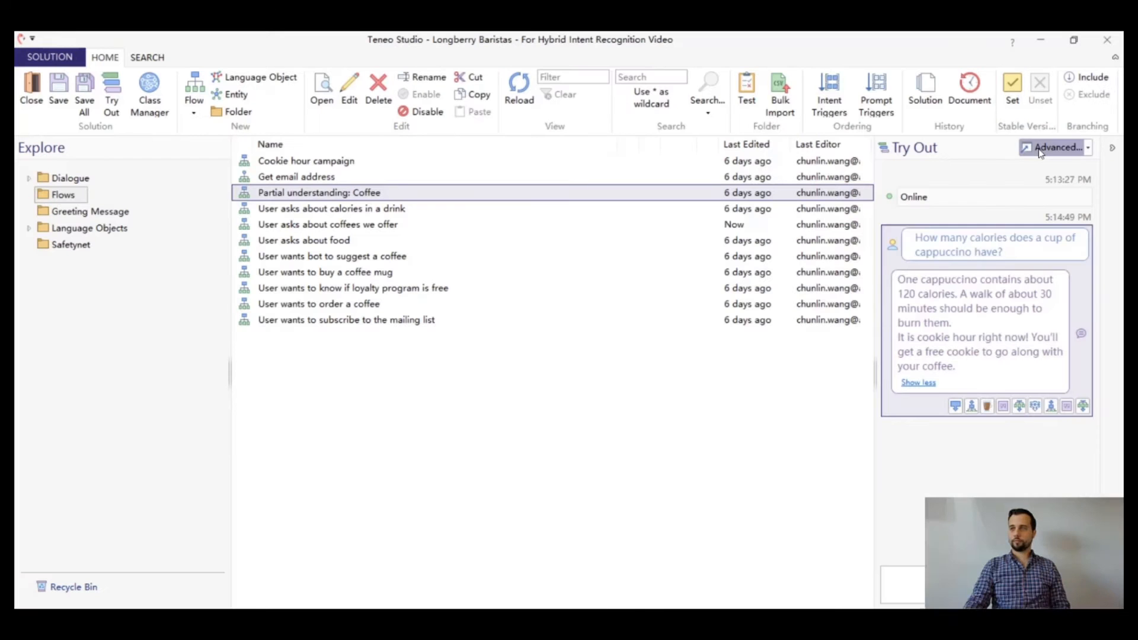
# Test the bot in advanced Try Out with "What is coffee?" and inspect the classifications and the flow that responds
pyautogui.click(1039, 149)
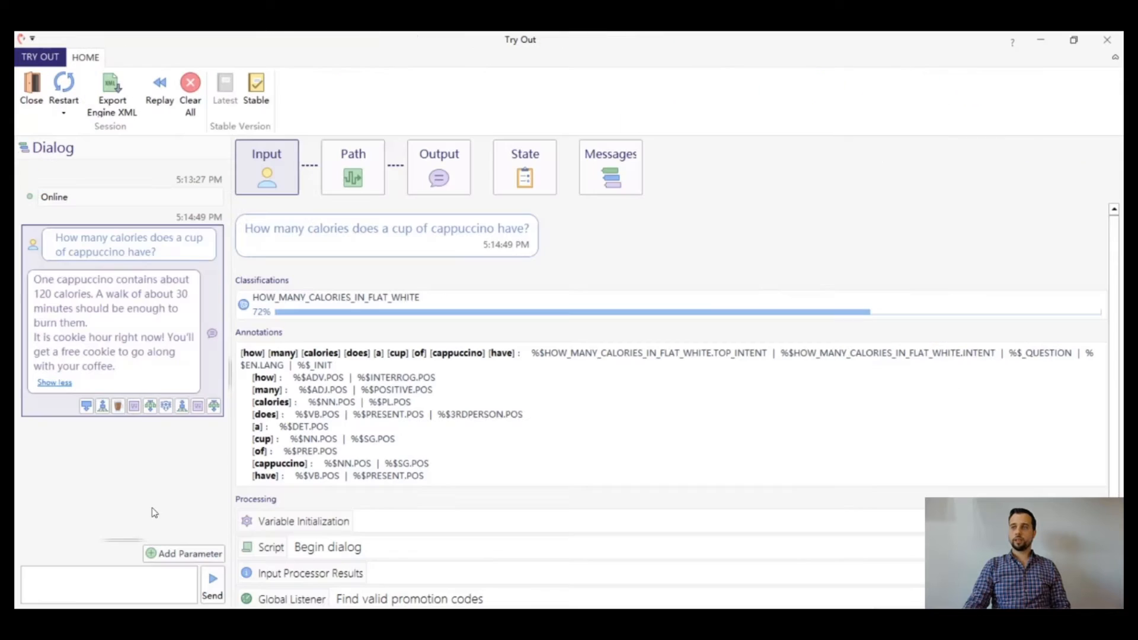
pyautogui.click(112, 577)
pyautogui.write('Wh')
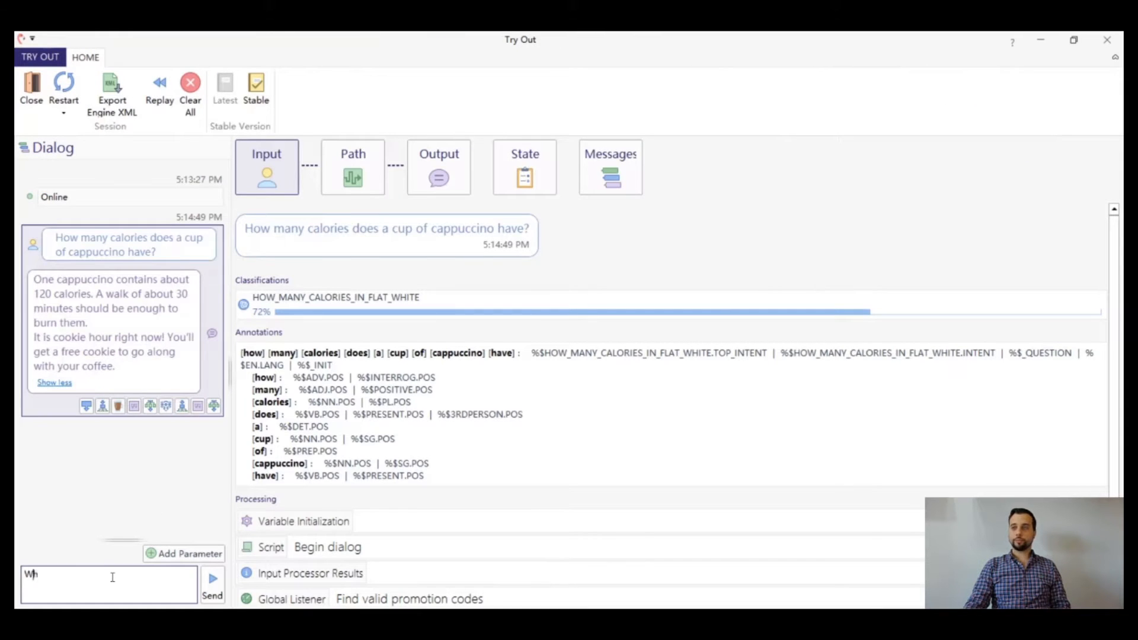
pyautogui.write('at is coffee?')
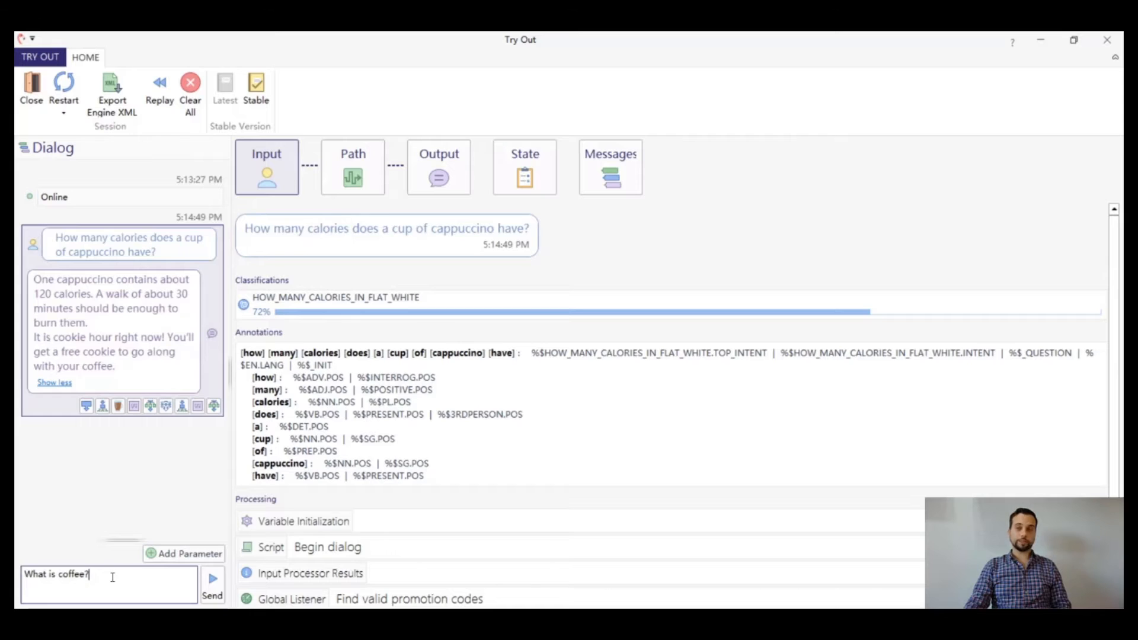
pyautogui.press('Return')
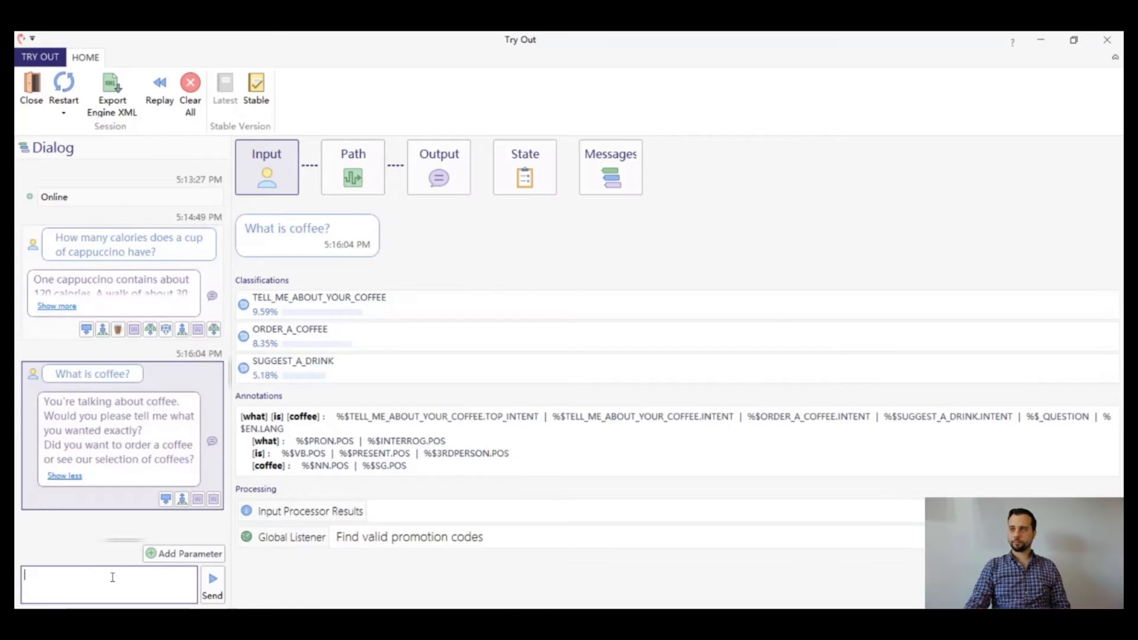
pyautogui.moveTo(167, 504)
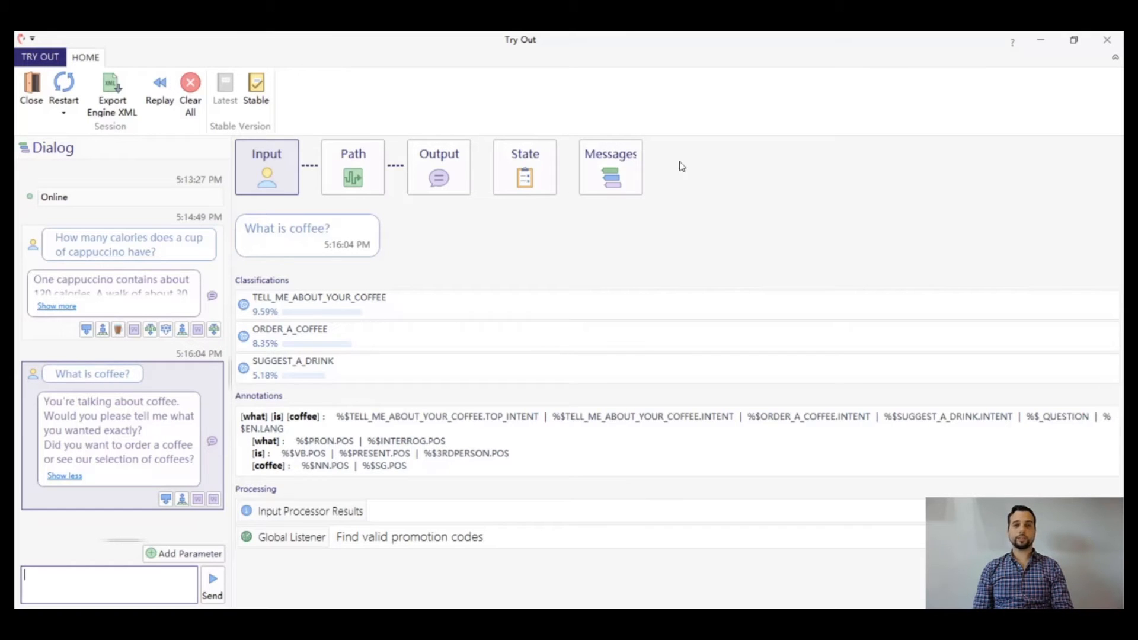
pyautogui.click(1107, 41)
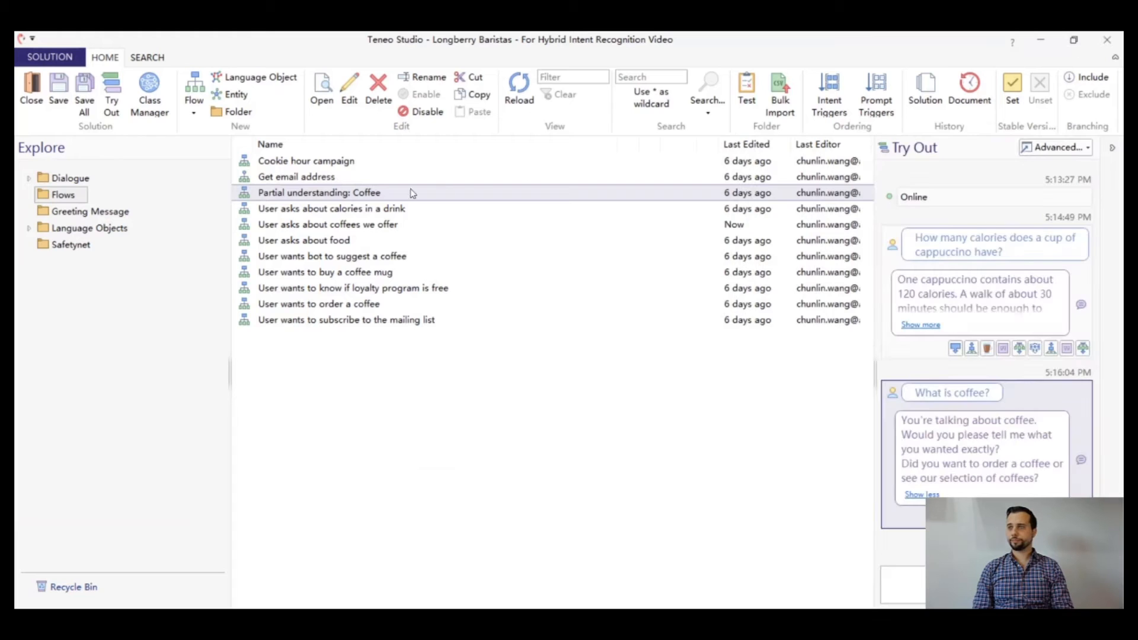
# Open the "User asks about coffees we offer" flow and review its trigger's positive examples and class match requirement
pyautogui.click(335, 226)
pyautogui.doubleClick(336, 229)
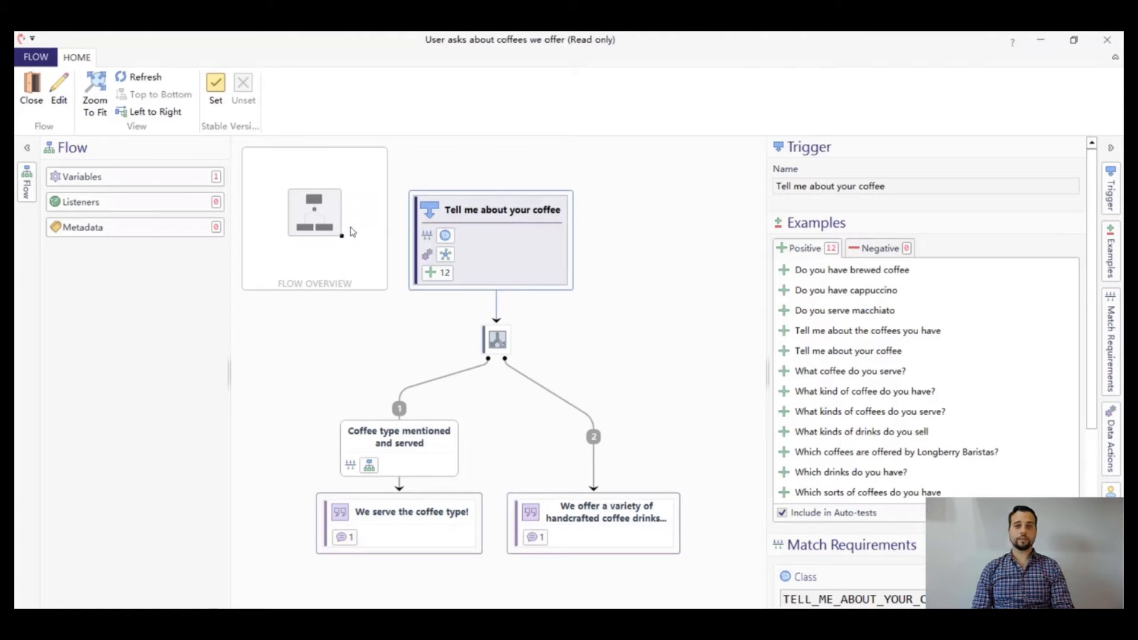
pyautogui.scroll(-1, 936, 352)
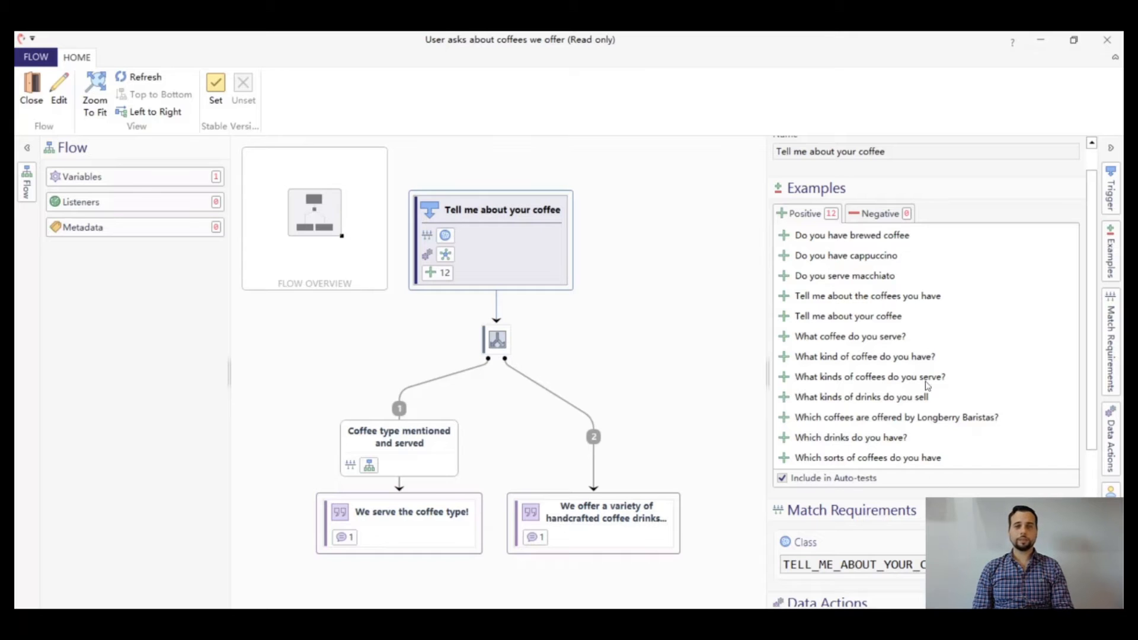
pyautogui.click(1106, 39)
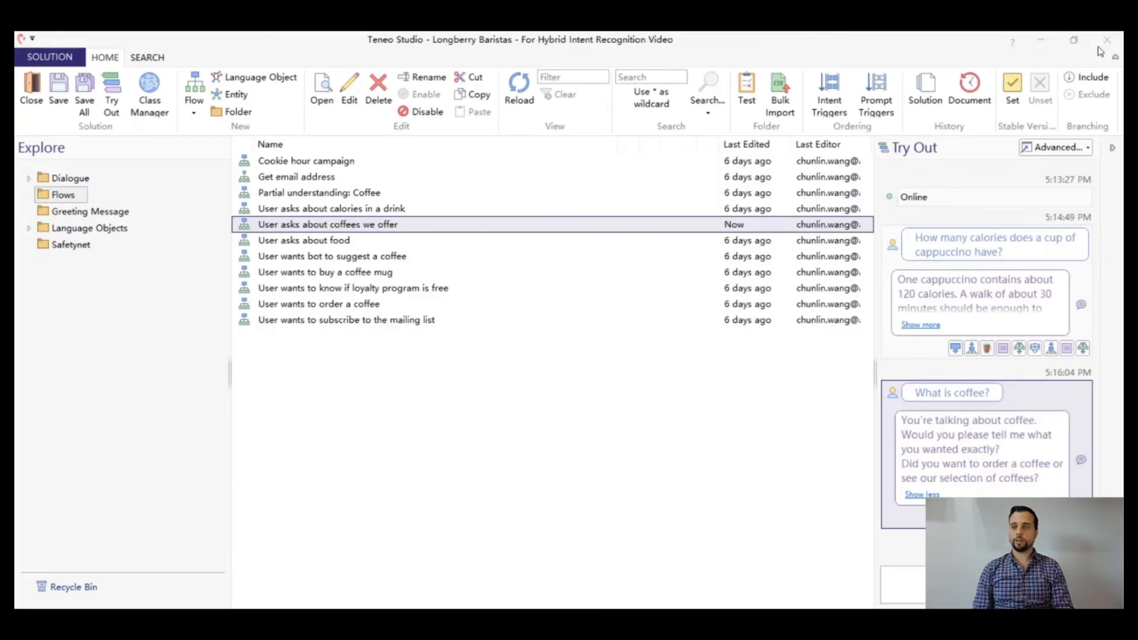
# Test the bot in advanced Try Out with "Do you serve burger?" and inspect the classification and the response
pyautogui.click(1049, 146)
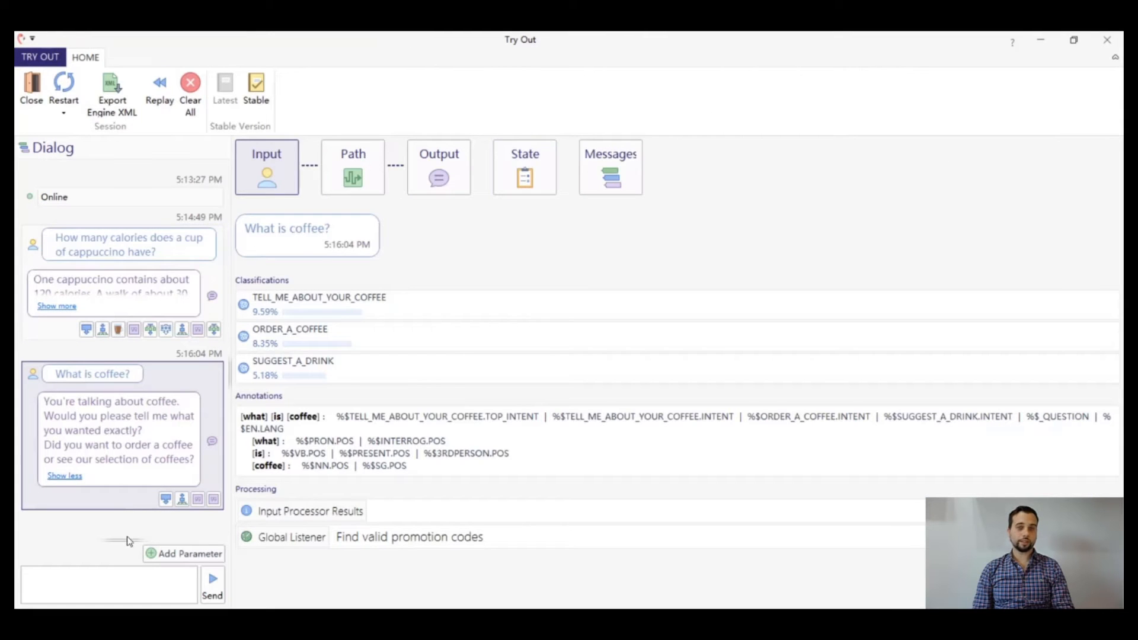
pyautogui.click(125, 577)
pyautogui.write('Do yo')
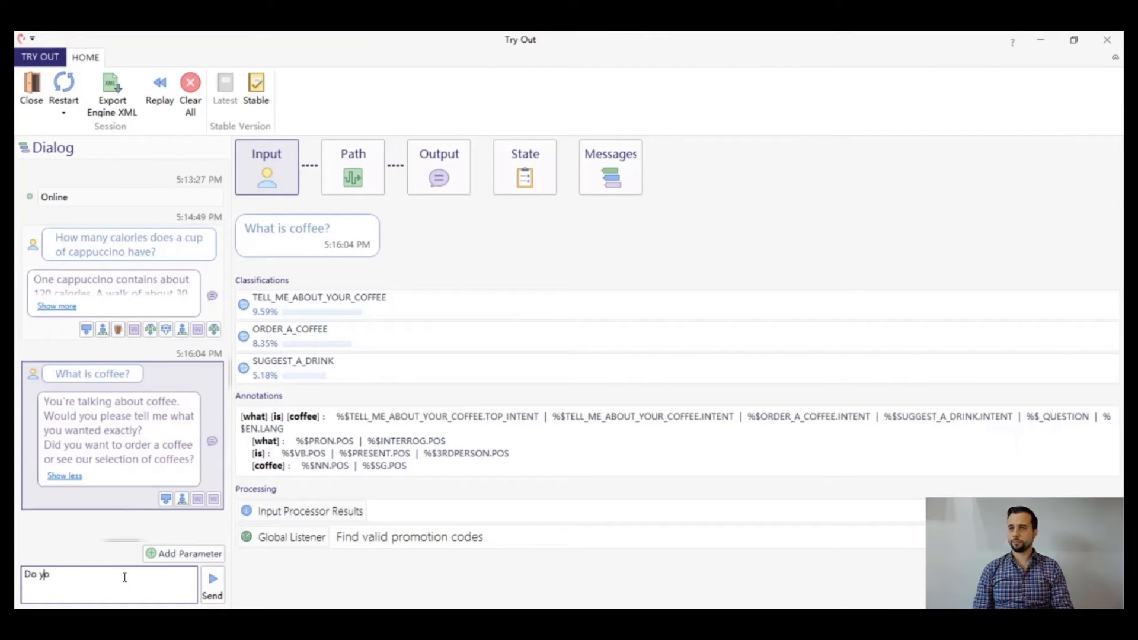
pyautogui.write('u serve burger?')
pyautogui.press('Return')
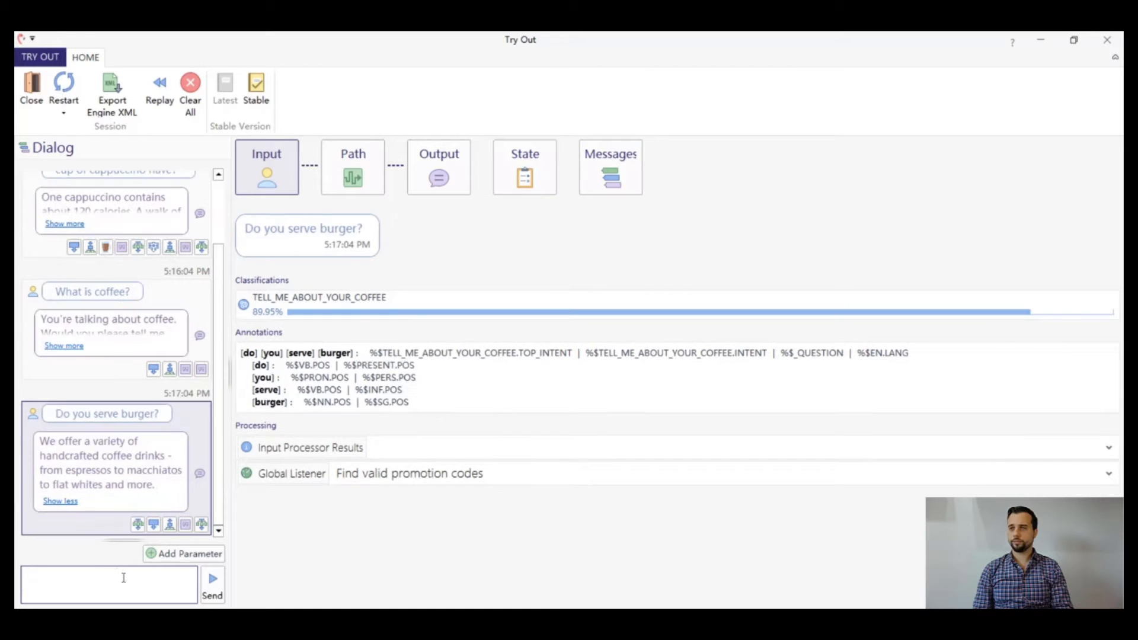
pyautogui.moveTo(155, 528)
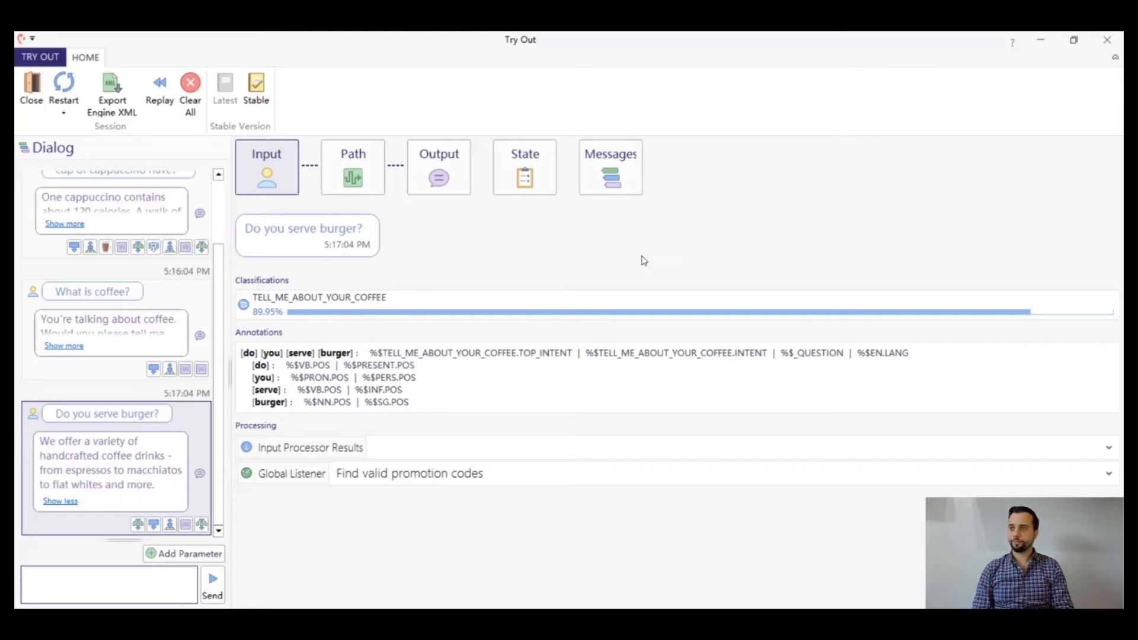
pyautogui.click(1101, 42)
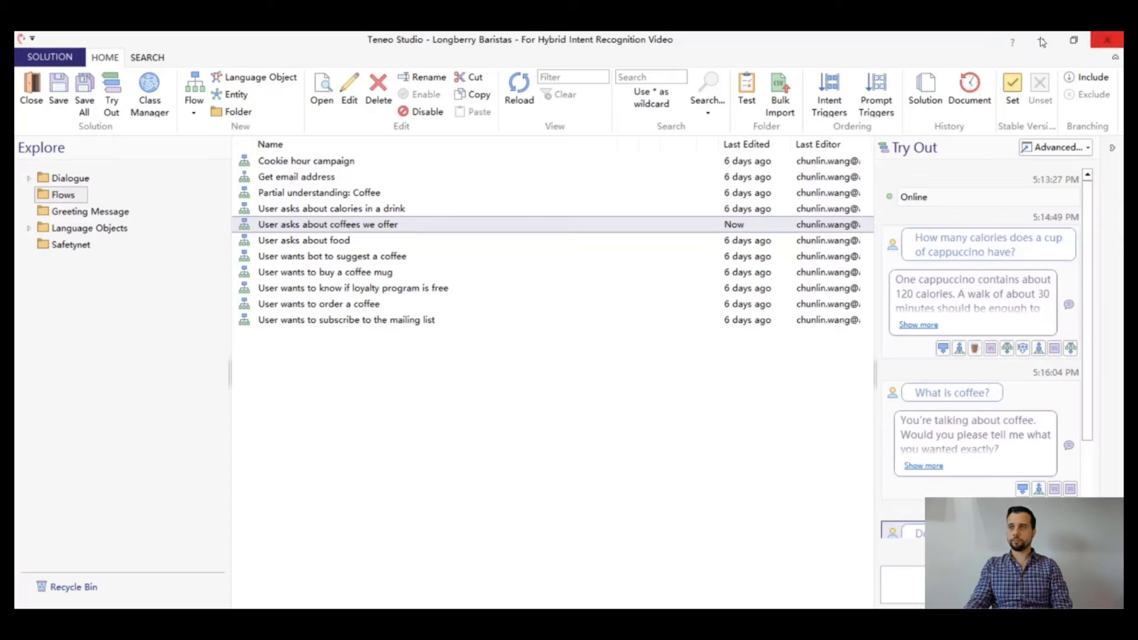
# Edit the "User asks about coffees we offer" flow and add the language object match requirement COFFEE.NN.SYN to its "Tell me about your coffee" trigger
pyautogui.click(342, 89)
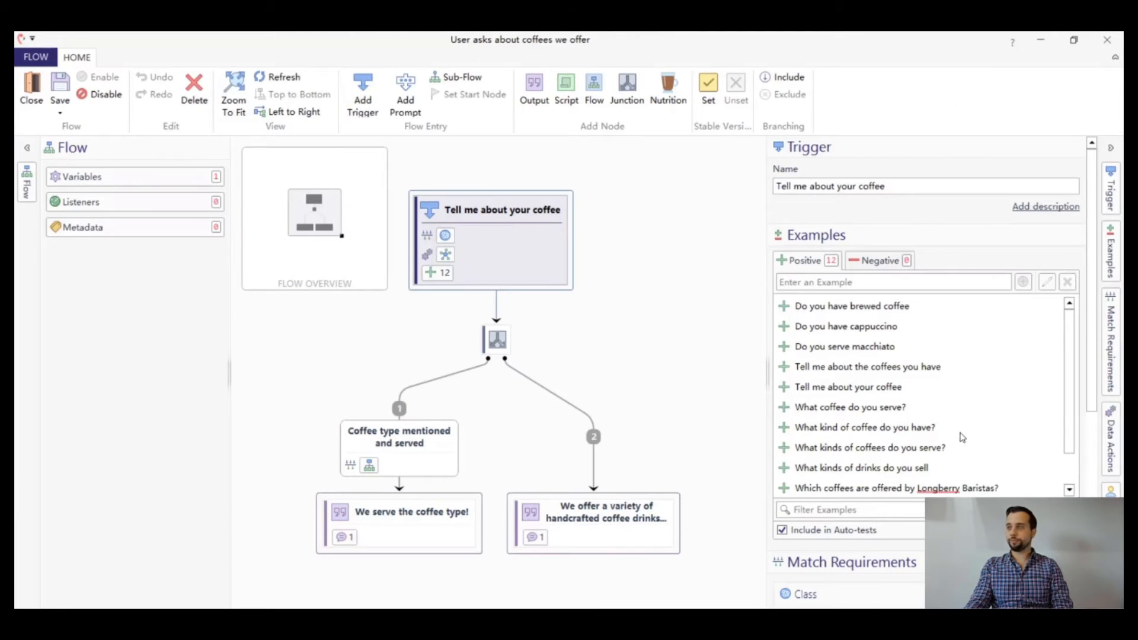
pyautogui.scroll(-5, 961, 437)
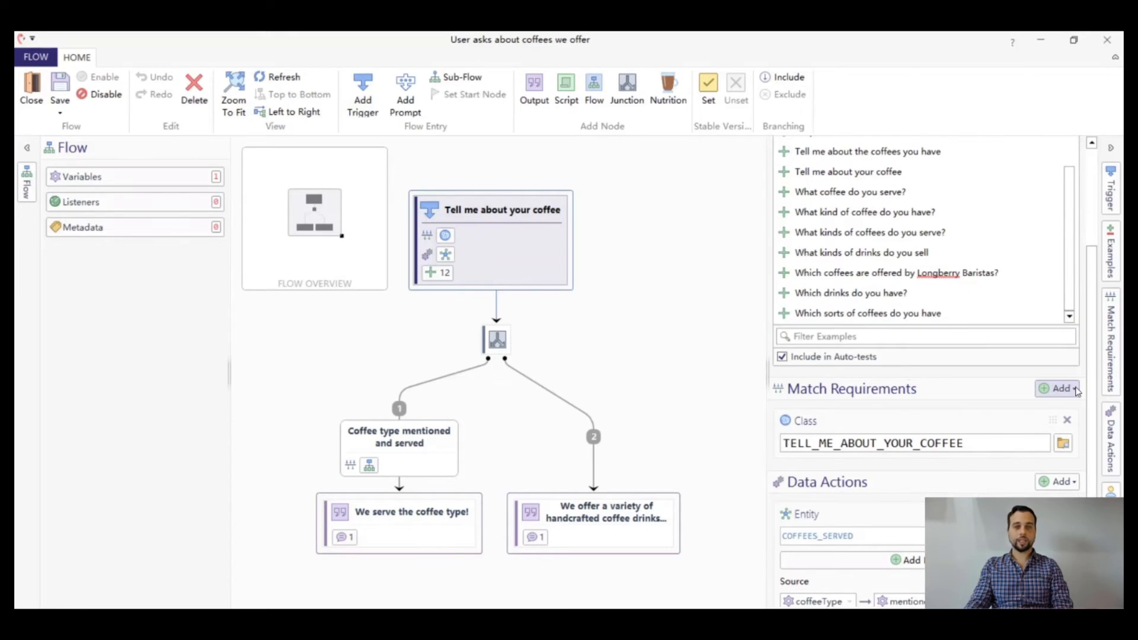
pyautogui.click(1075, 389)
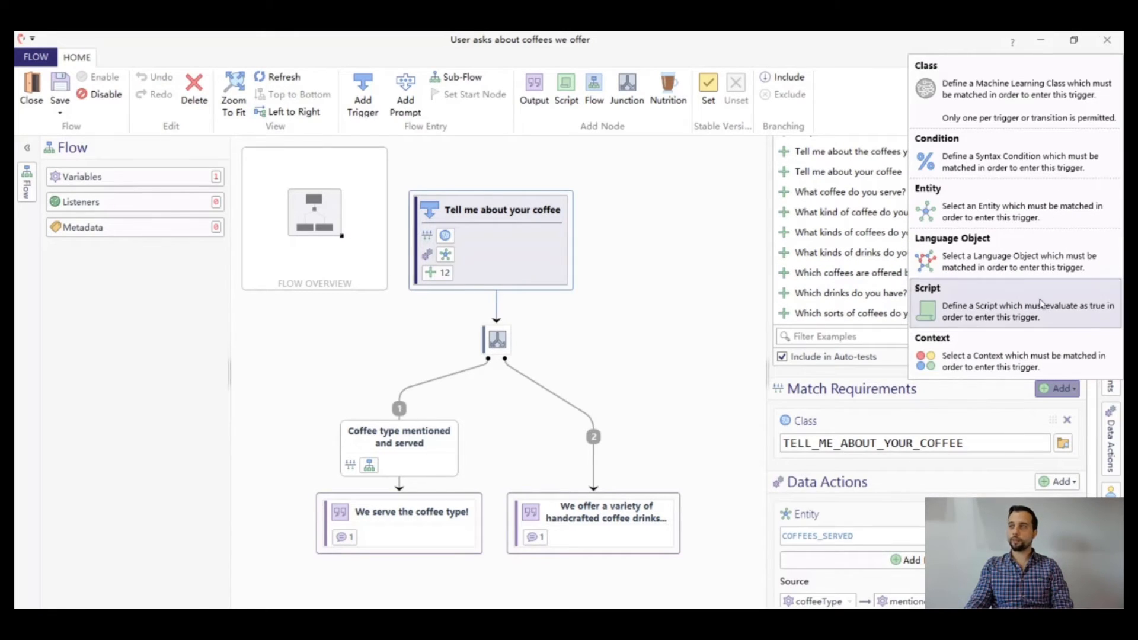
pyautogui.click(996, 261)
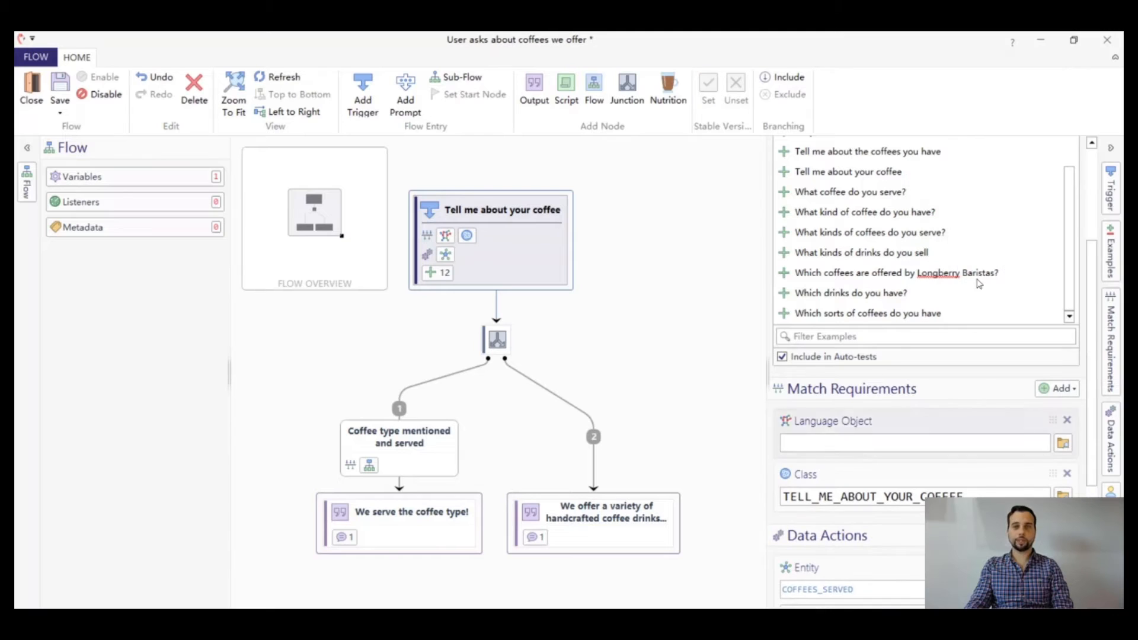
pyautogui.click(885, 442)
pyautogui.write('COFFEE.')
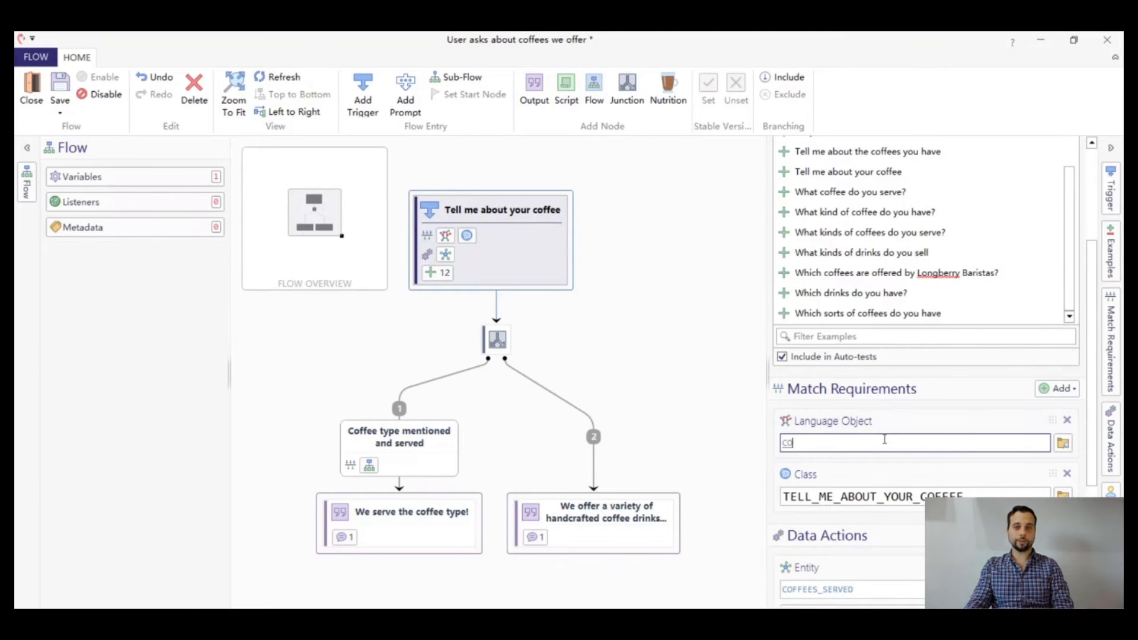
pyautogui.write('NN')
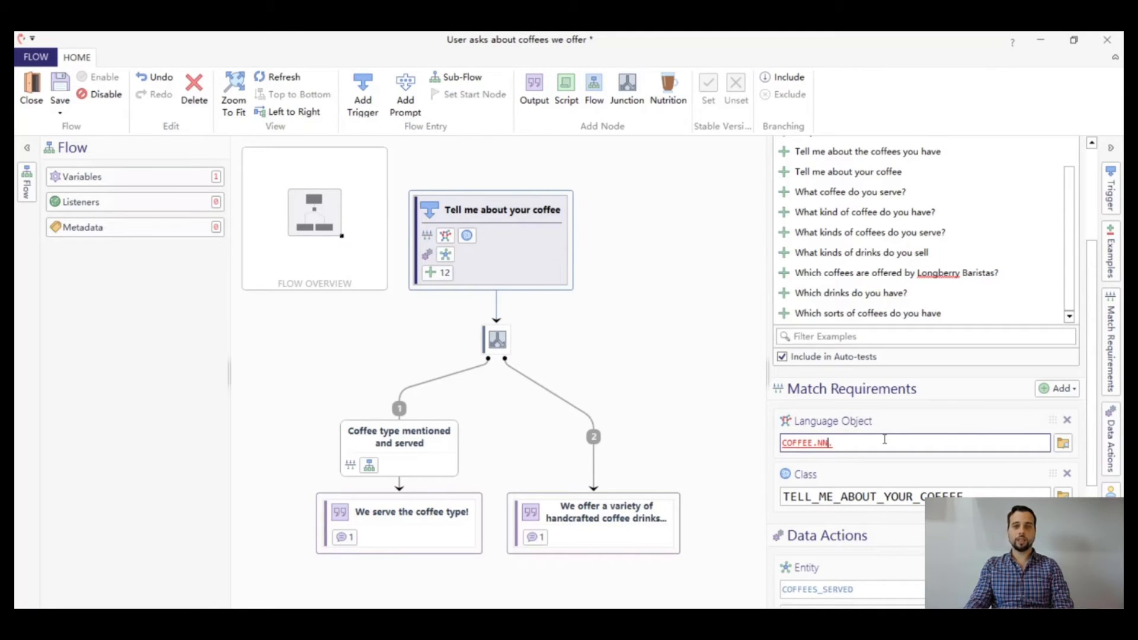
pyautogui.write('.SYN')
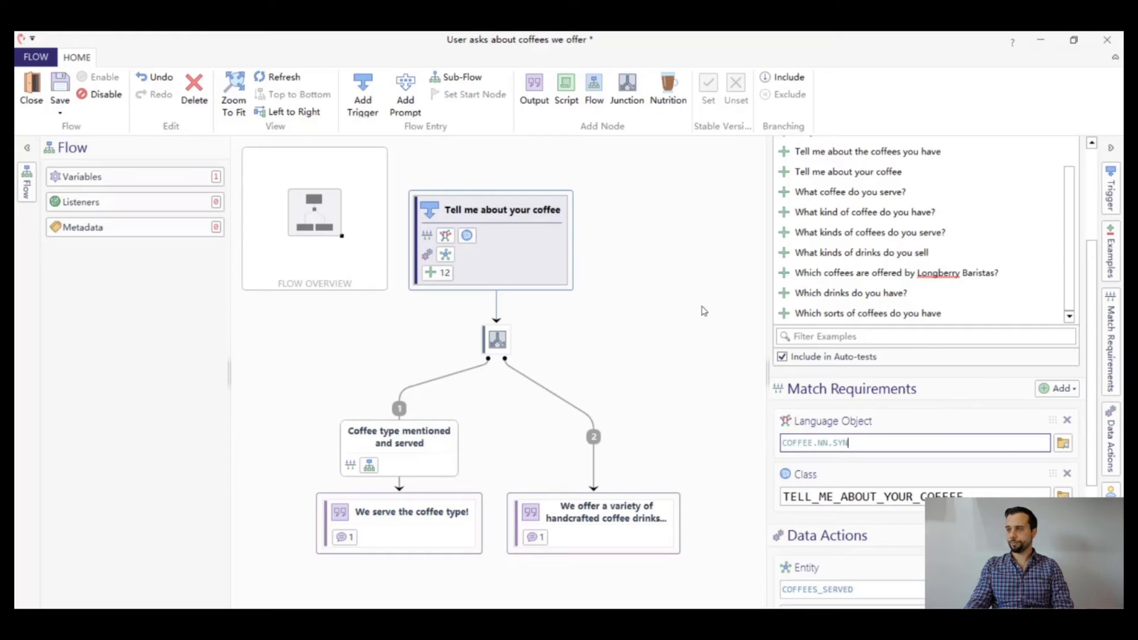
# Save the "User asks about coffees we offer" flow without a comment and close it
pyautogui.click(62, 113)
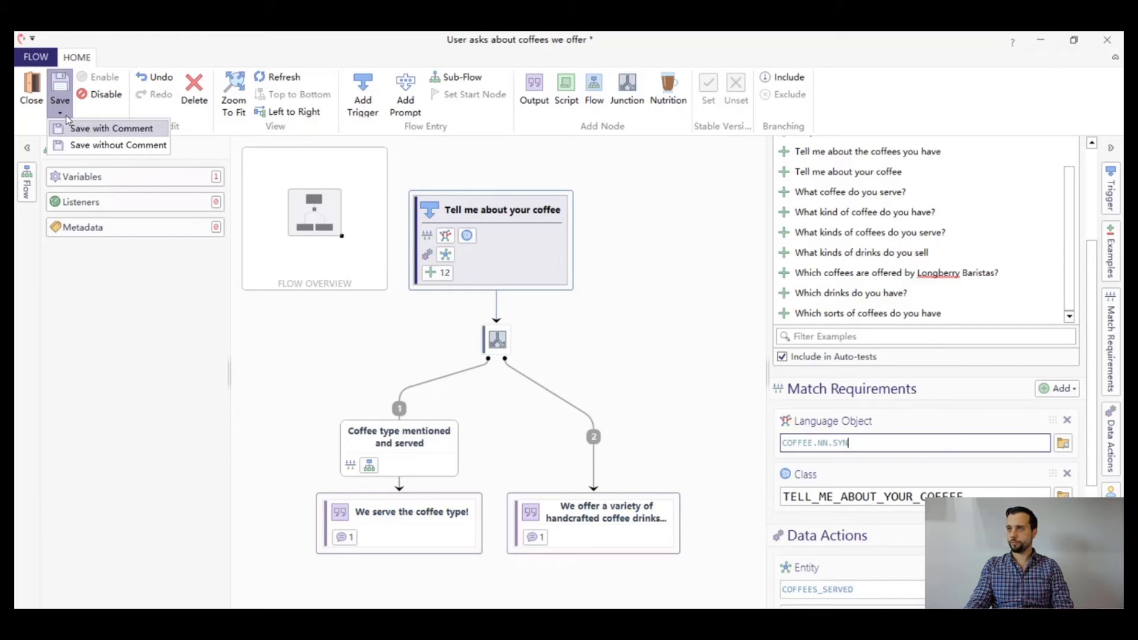
pyautogui.click(85, 146)
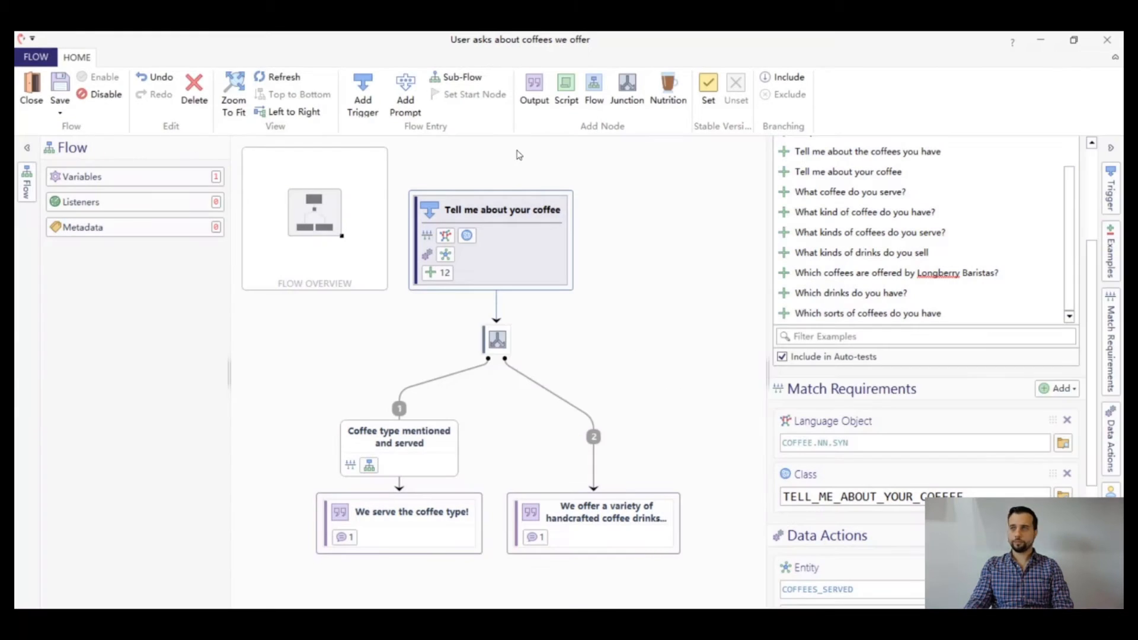
pyautogui.click(1106, 41)
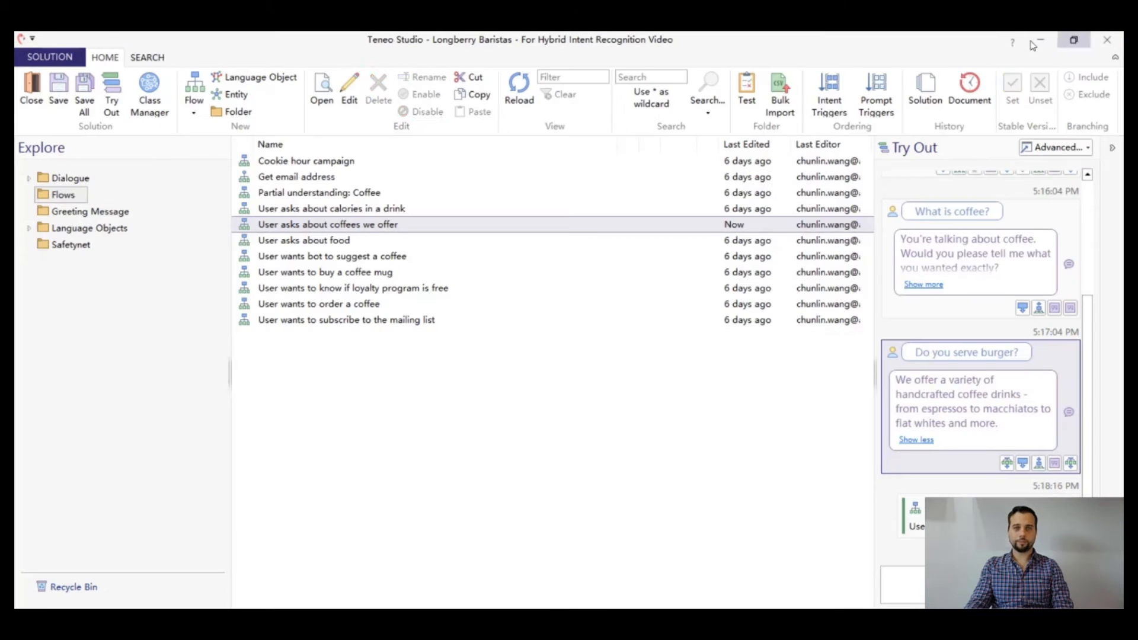
# Resend "Do you serve burger?" in advanced Try Out and inspect the classification and the bot's response
pyautogui.click(1055, 148)
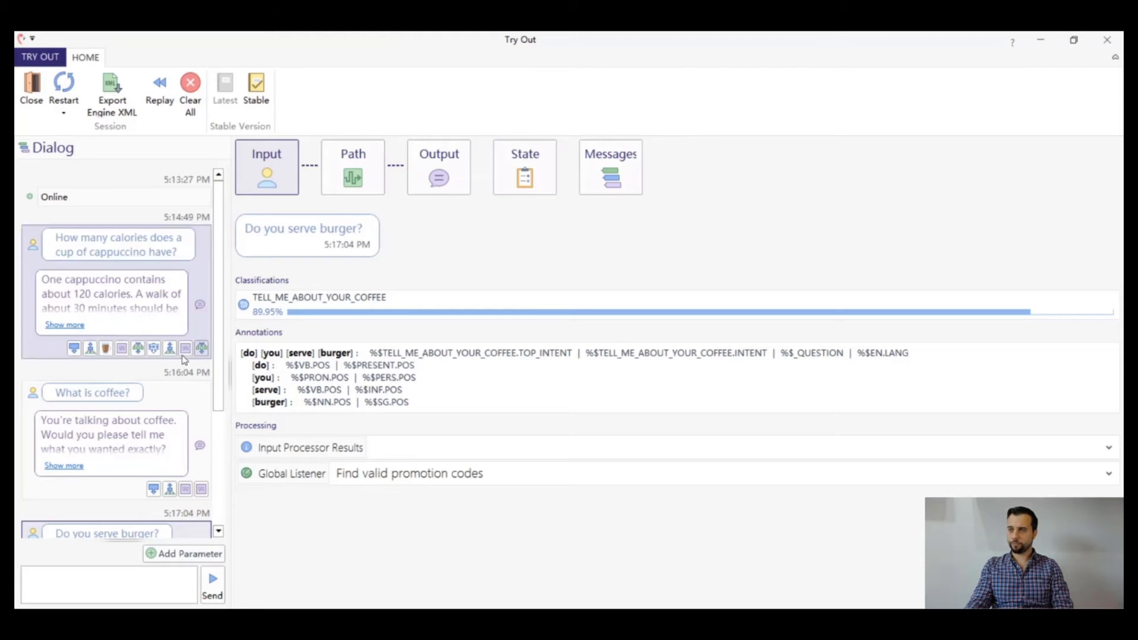
pyautogui.scroll(-3, 148, 422)
pyautogui.click(148, 402)
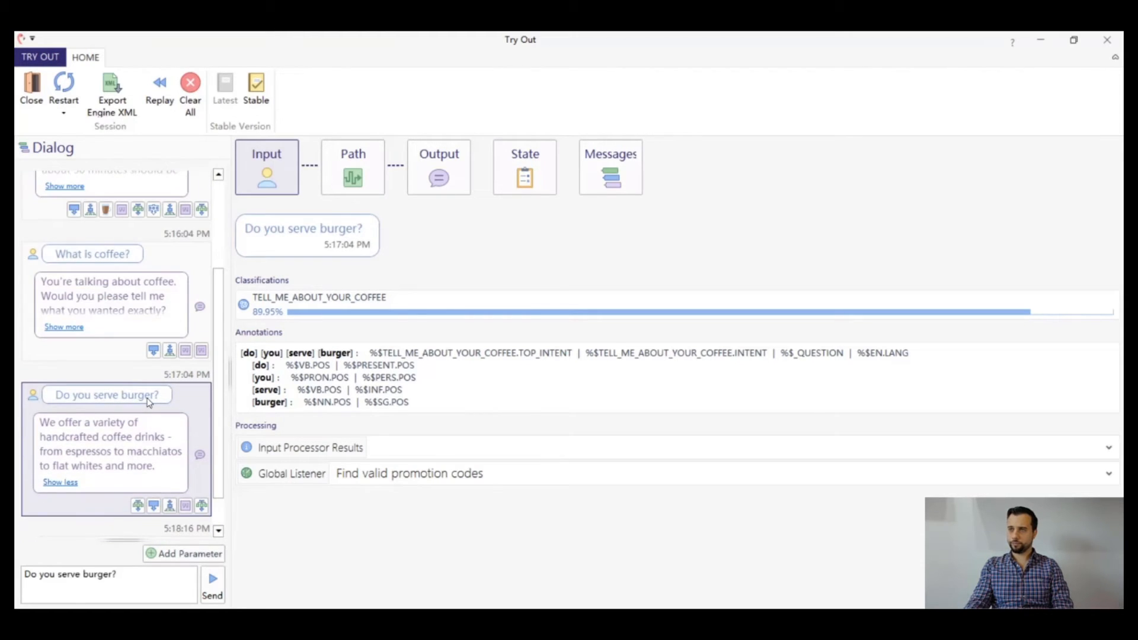
pyautogui.click(219, 588)
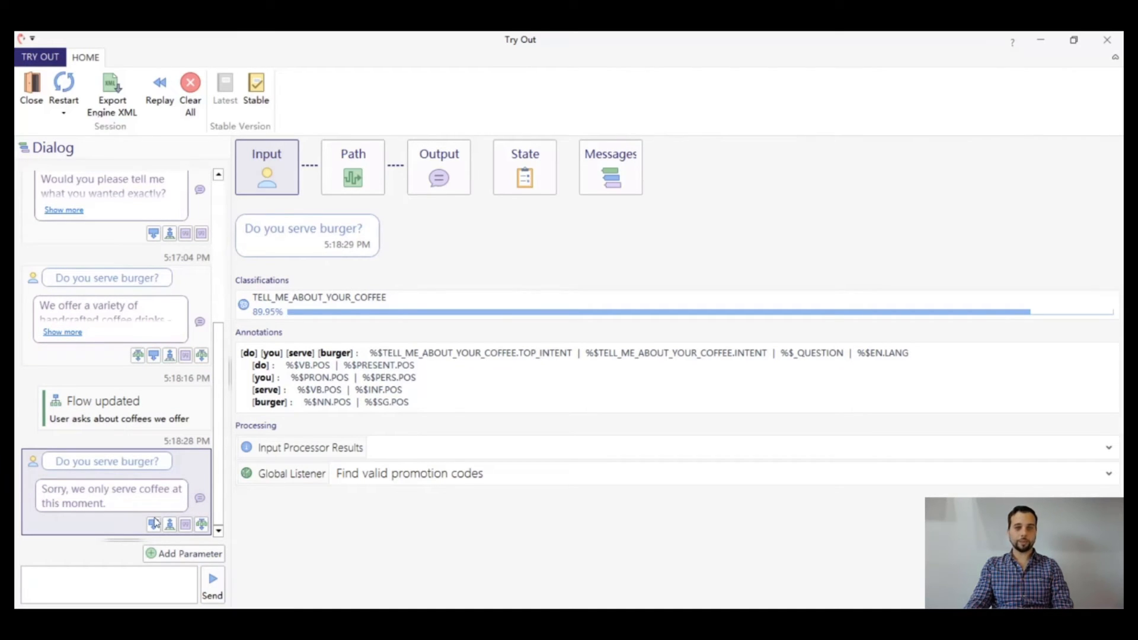
pyautogui.moveTo(154, 524)
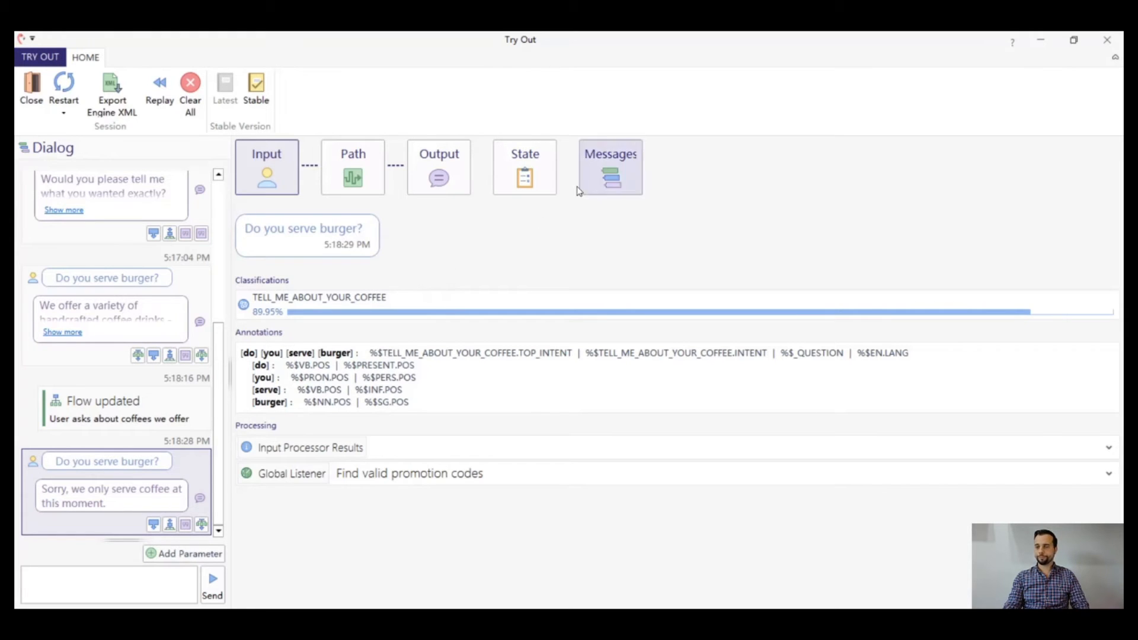
# Test the bot in Try Out with "Do you serve espresso?"
pyautogui.click(96, 583)
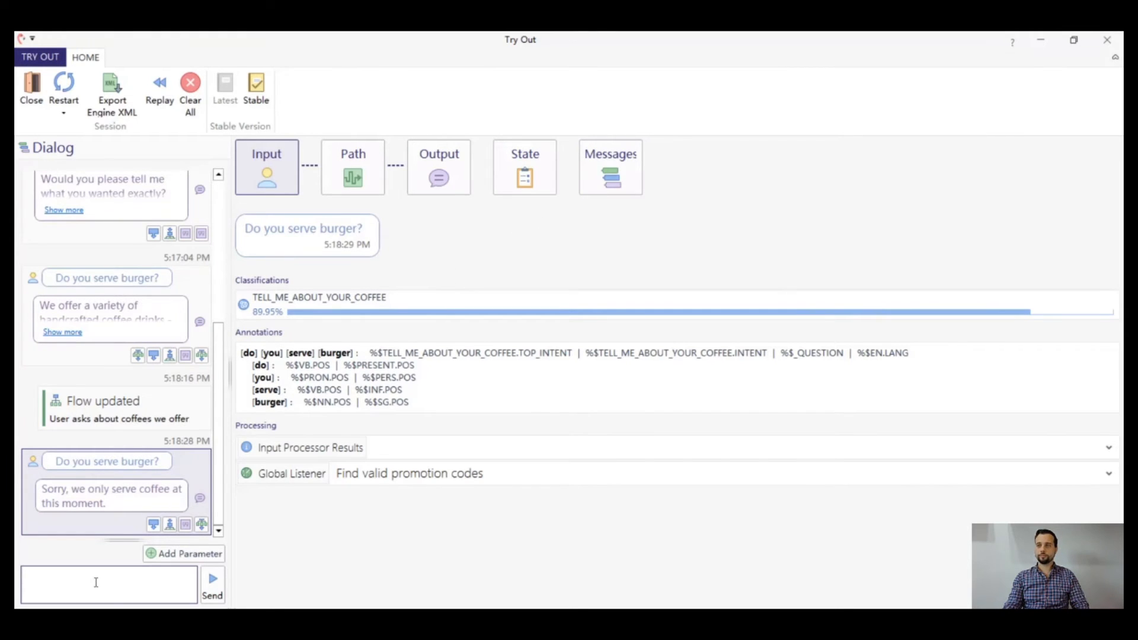
pyautogui.write('Do you serv')
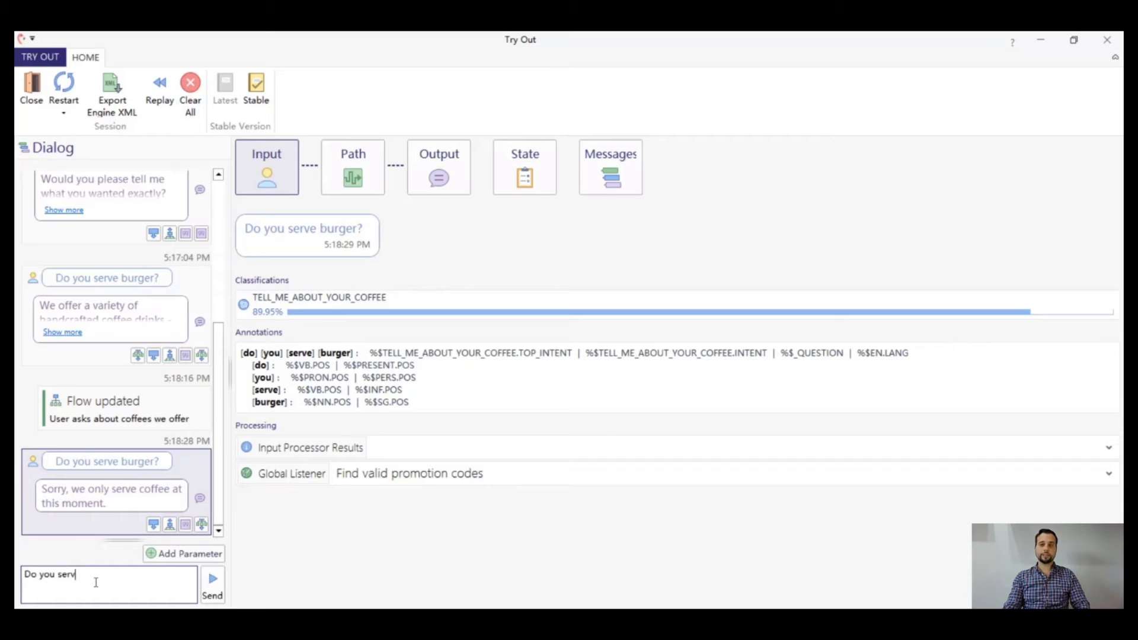
pyautogui.write('e espresso?')
pyautogui.press('Return')
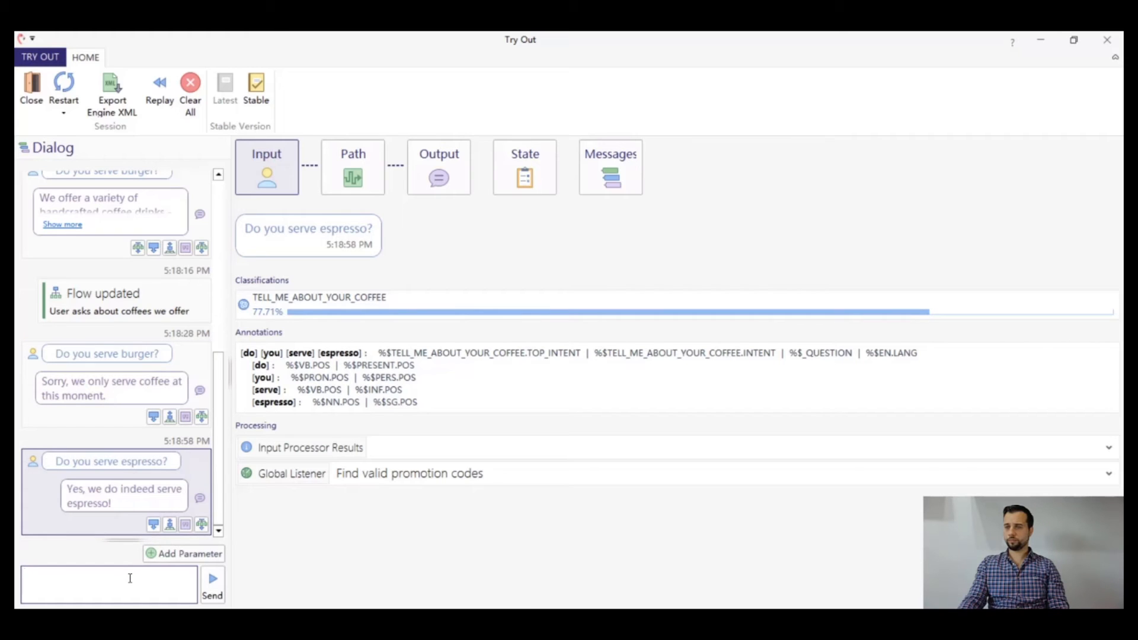
# Test the bot with "tell me about the coffee cup you have", inspect the classification confidence, and close the advanced Try Out
pyautogui.write('tell me a')
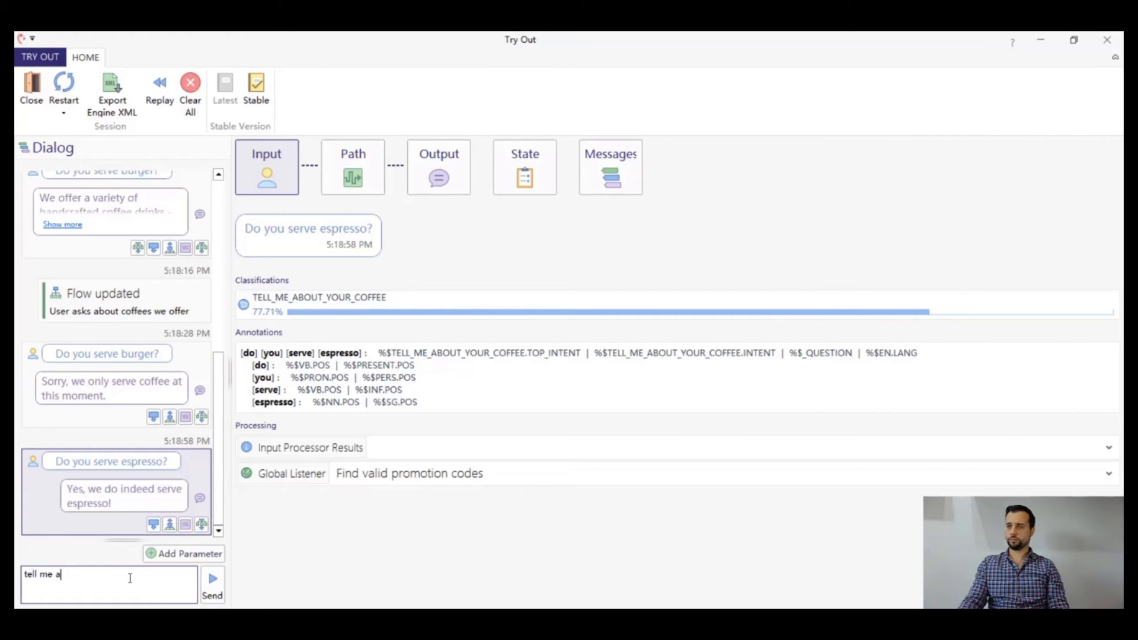
pyautogui.write('bout the coffee cup you have')
pyautogui.press('Return')
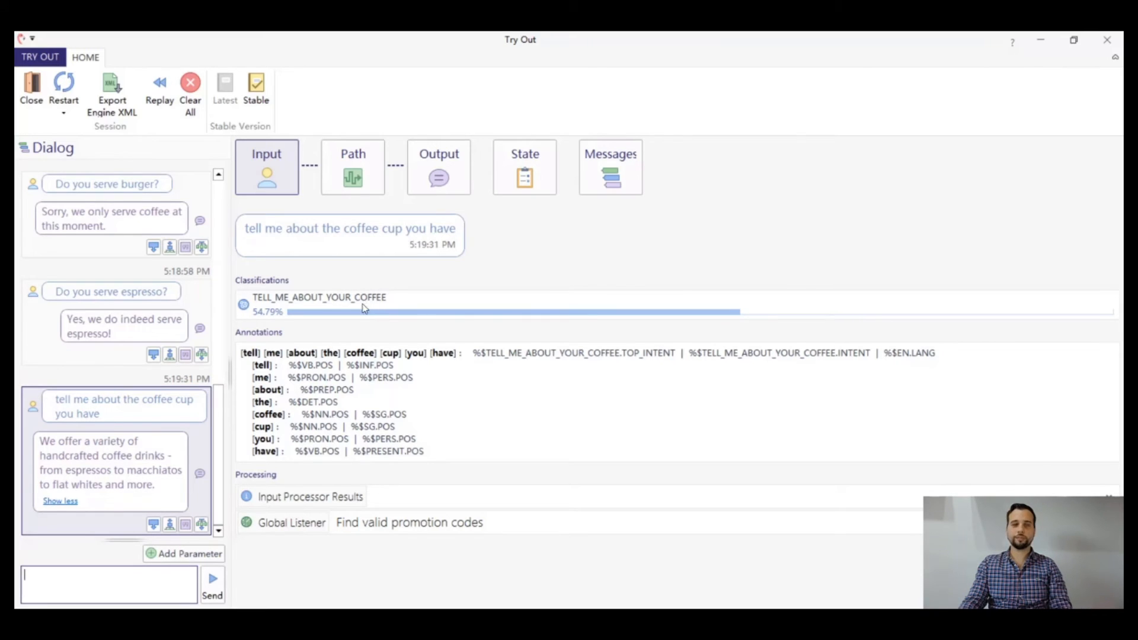
pyautogui.click(1108, 43)
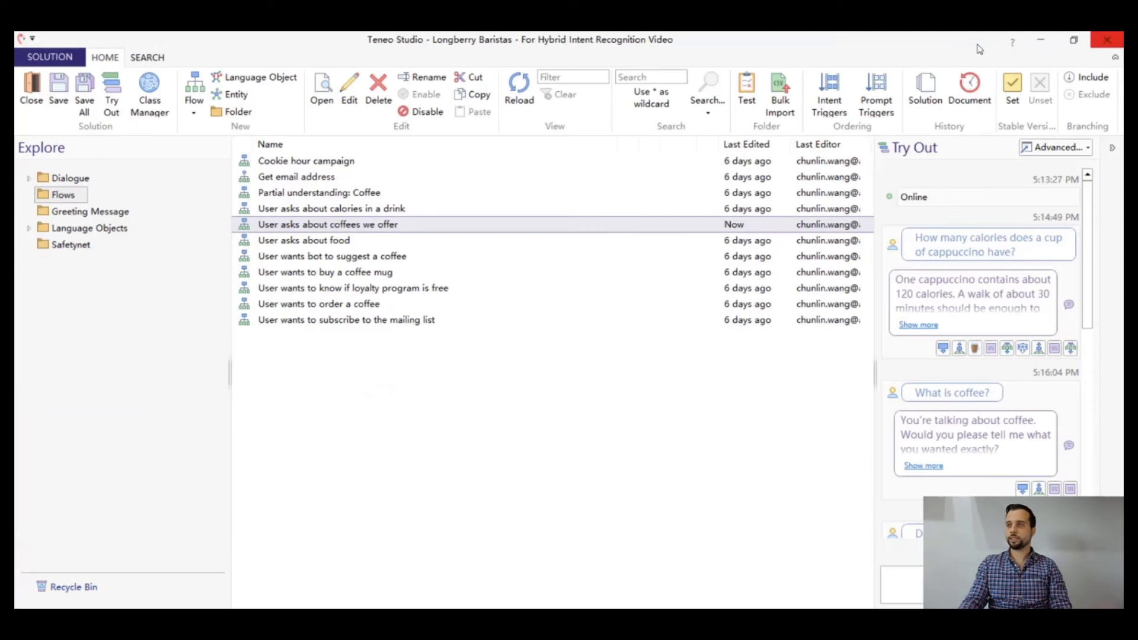
# Edit the "User asks about coffees we offer" flow and add the condition match requirement %$TELL_ME_ABOUT_YOUR_COFFEE.TOP_INTENT to its trigger
pyautogui.click(347, 83)
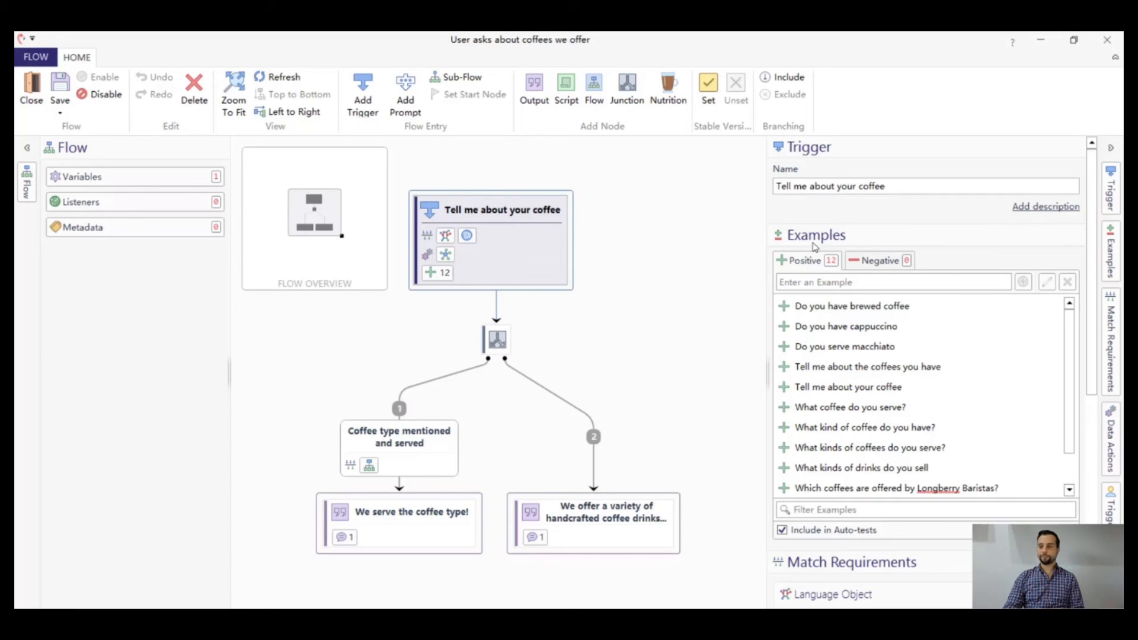
pyautogui.scroll(-5, 978, 287)
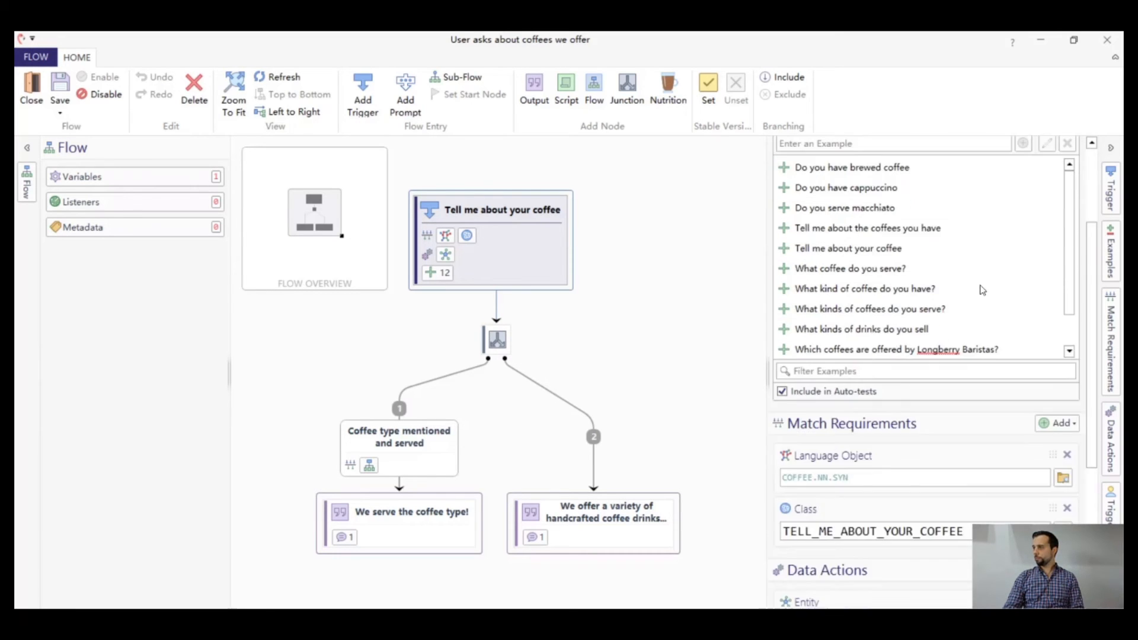
pyautogui.click(1074, 318)
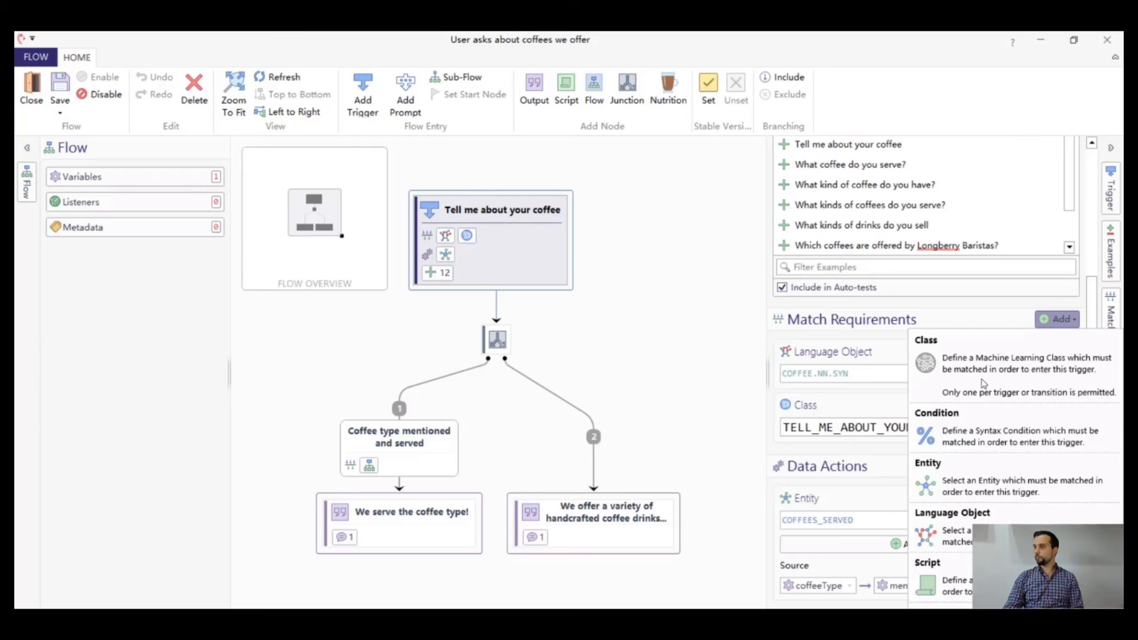
pyautogui.click(973, 421)
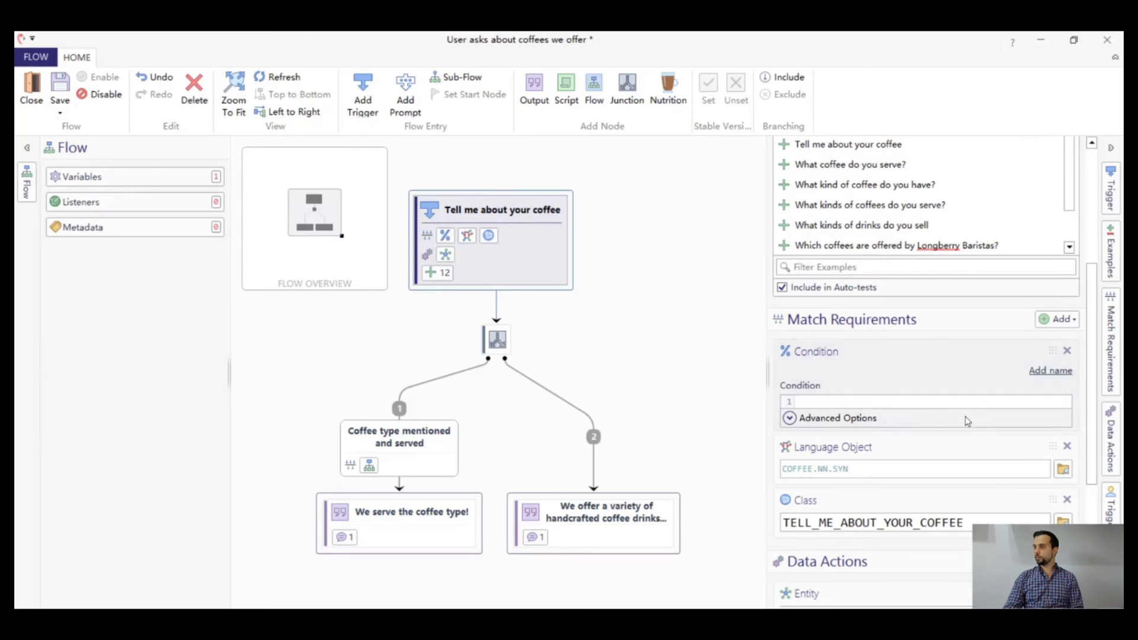
pyautogui.click(899, 401)
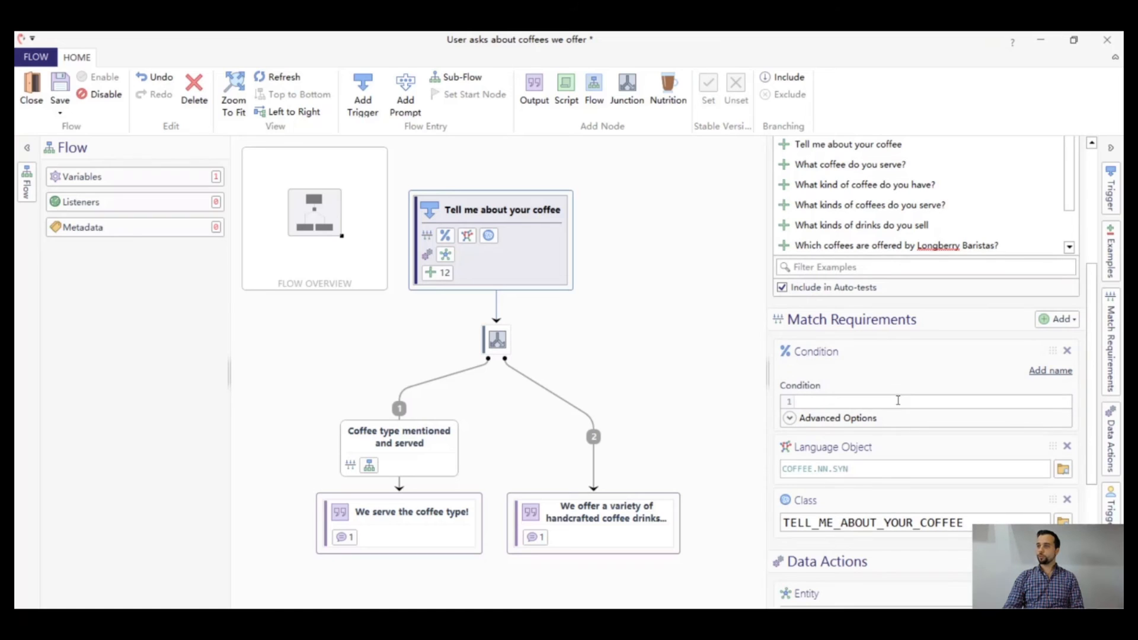
pyautogui.write('%$TEL')
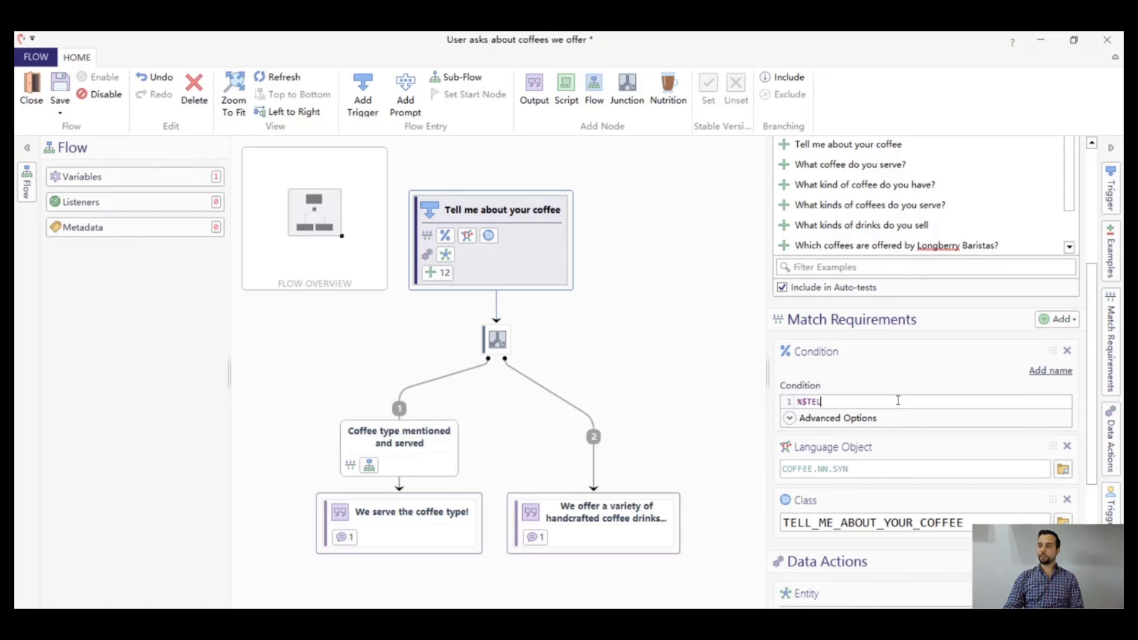
pyautogui.write('L_ME_ABOUT_')
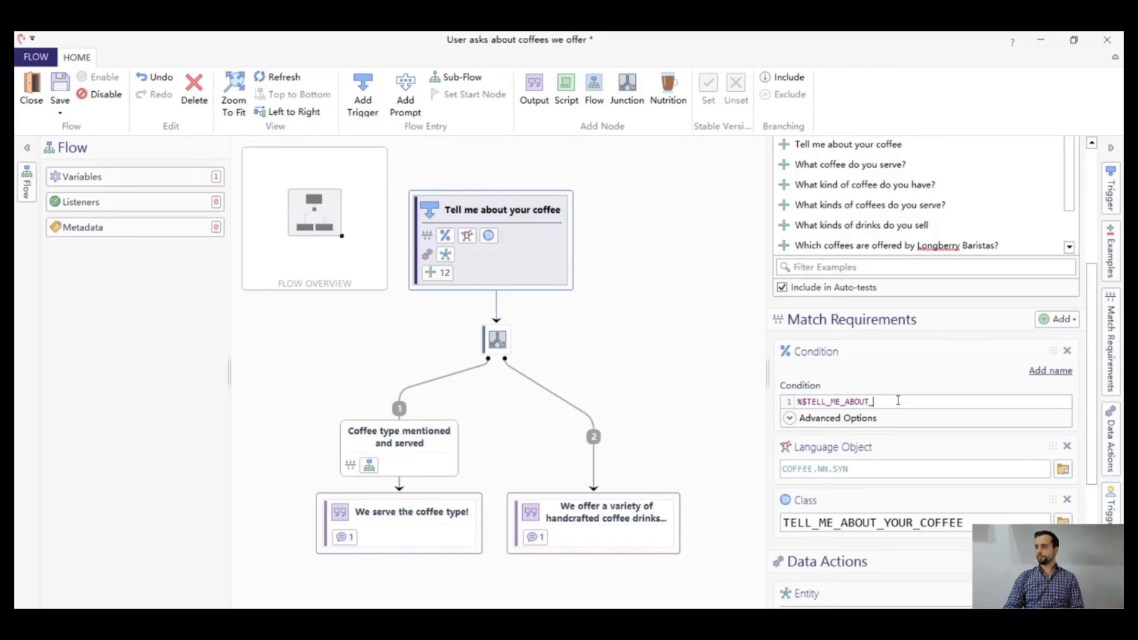
pyautogui.write('YOUR_COF')
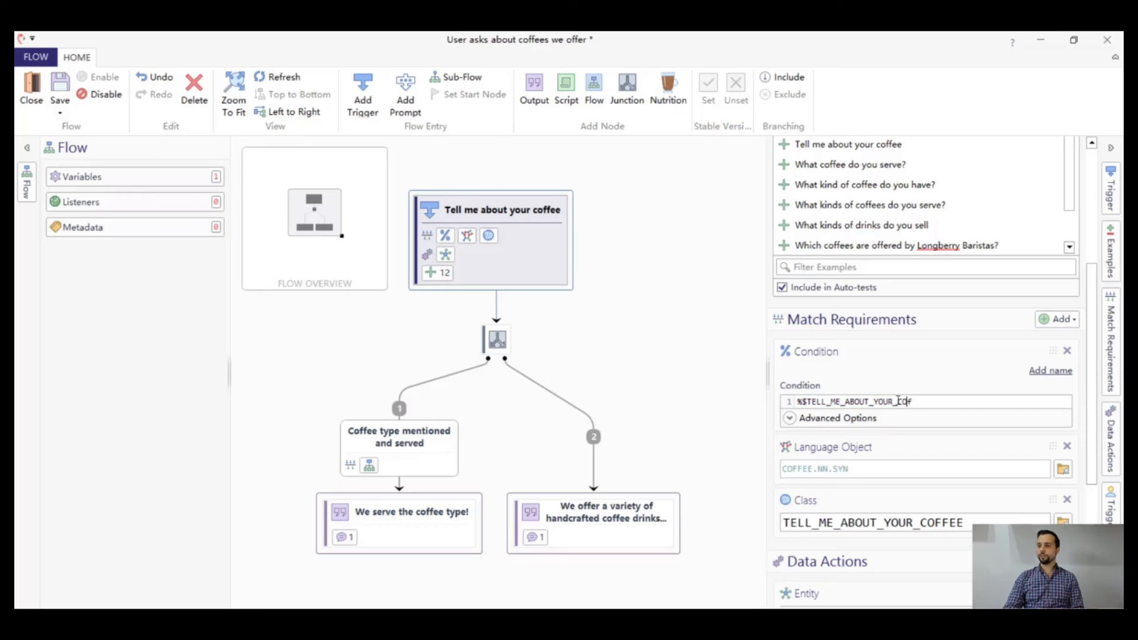
pyautogui.write('FEE.TOP')
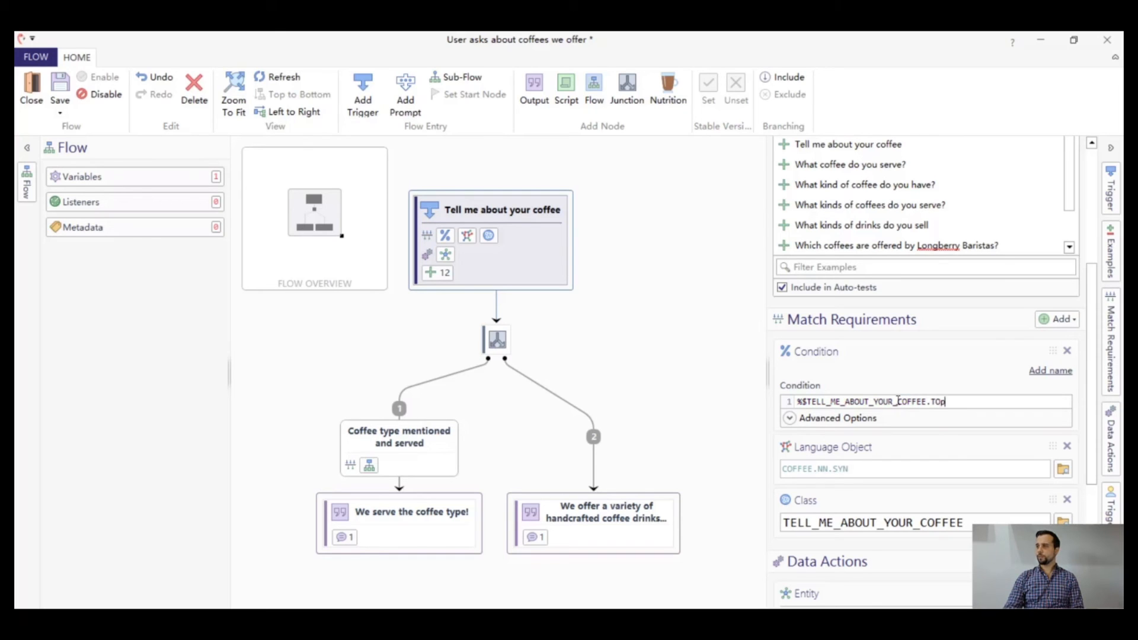
pyautogui.write('_INTENT')
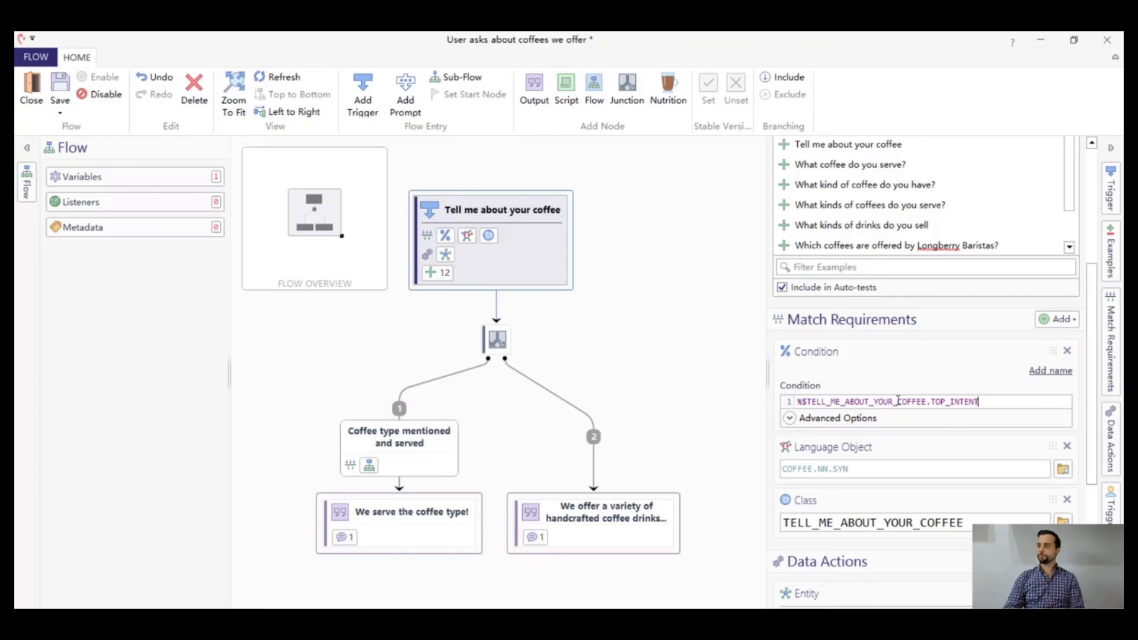
# Append the predicate script :{lob.confidence>0.6} to the trigger's condition and remove the TELL_ME_ABOUT_YOUR_COFFEE class match requirement
pyautogui.write(':{}')
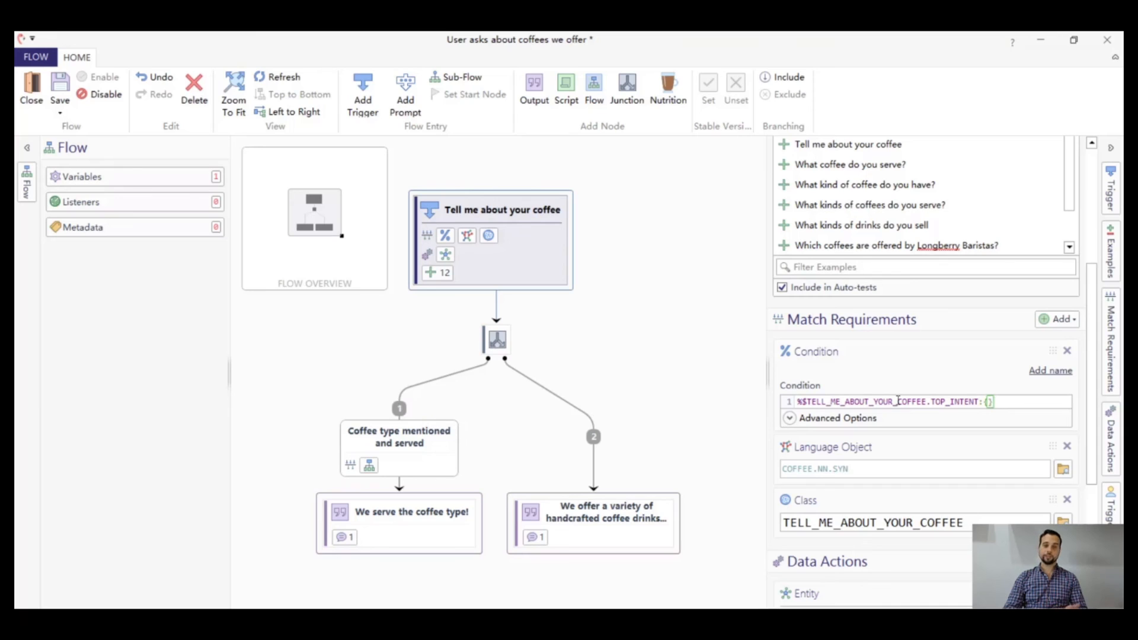
pyautogui.write('lob.')
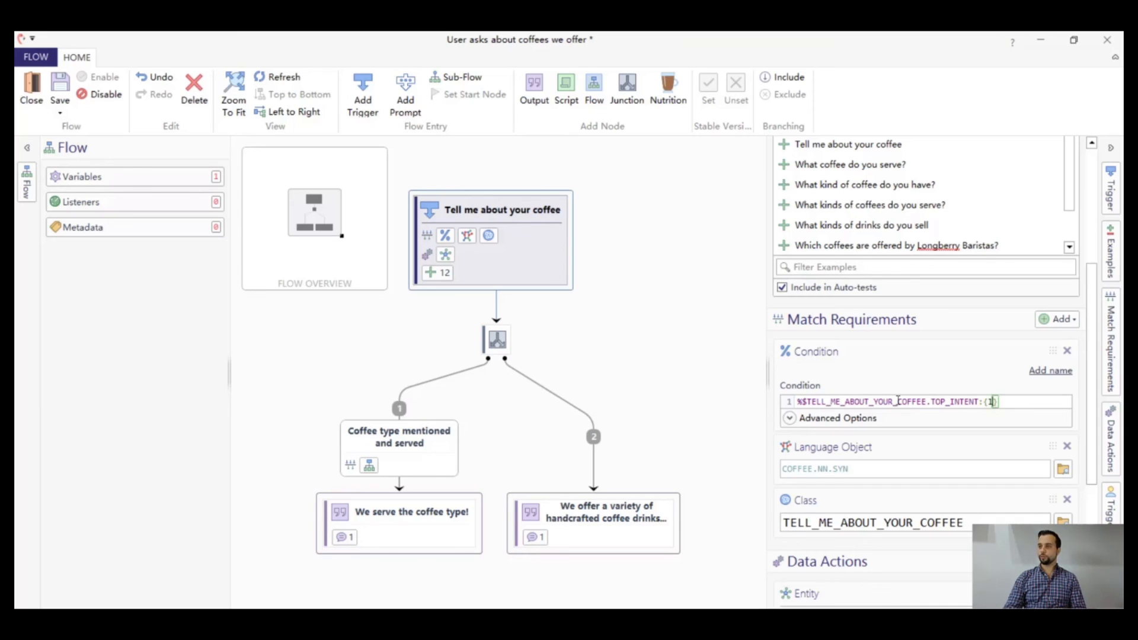
pyautogui.write('confiden')
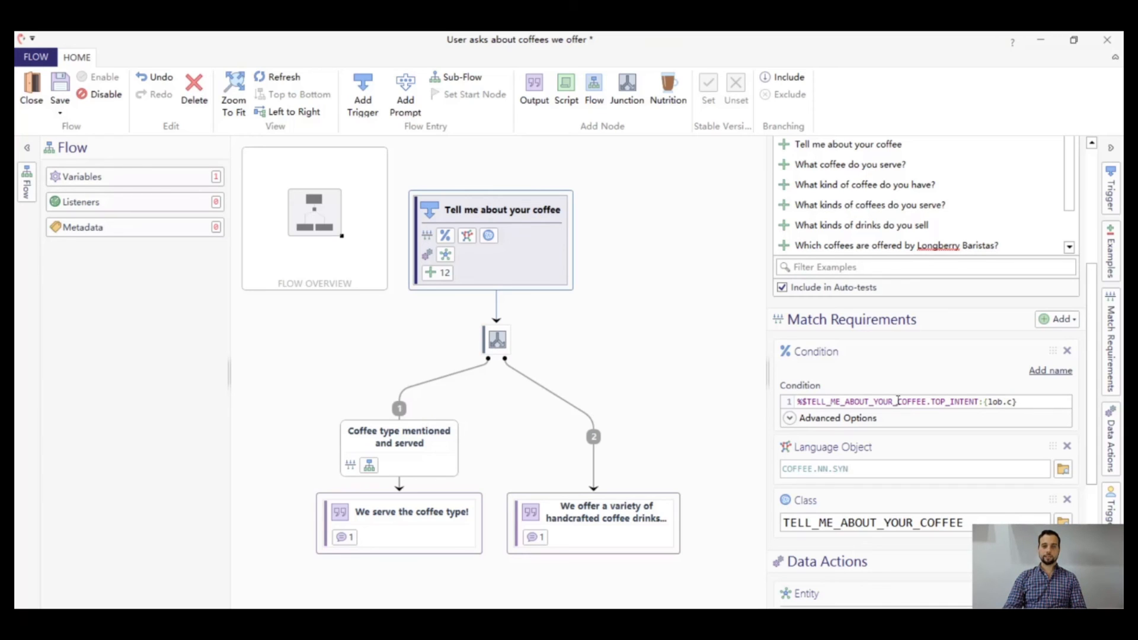
pyautogui.write('ce')
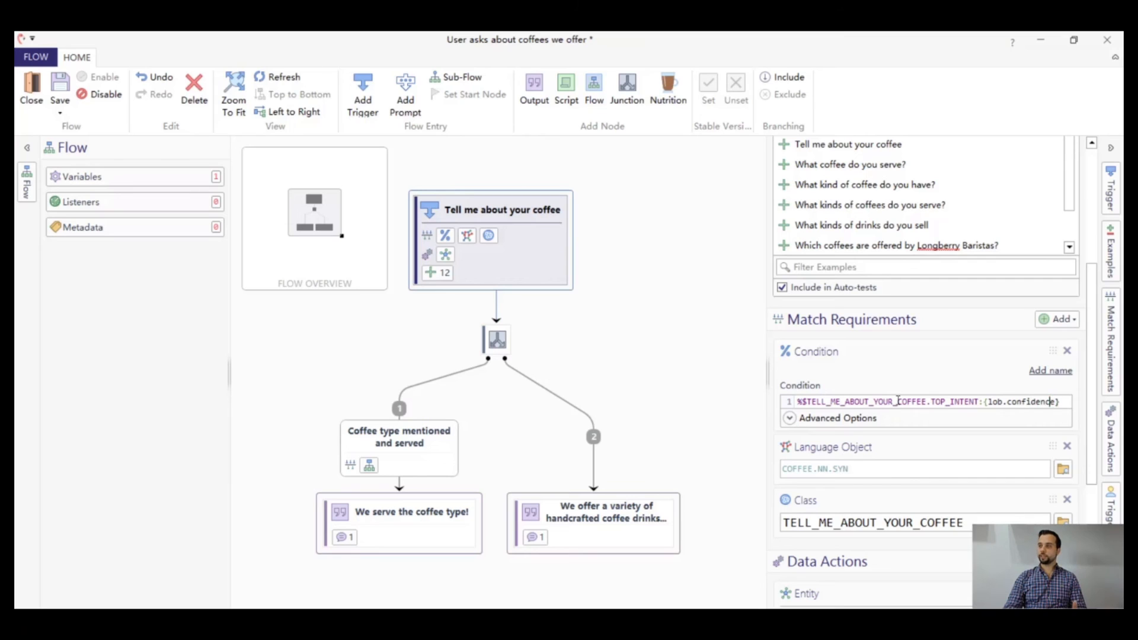
pyautogui.write('>0.6')
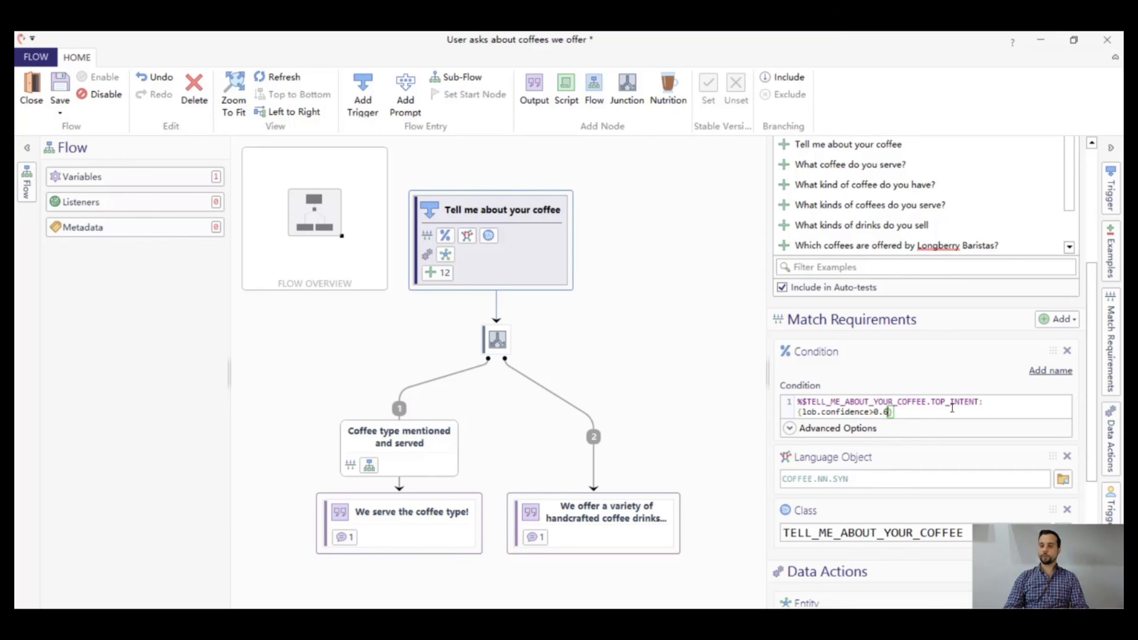
pyautogui.click(1067, 510)
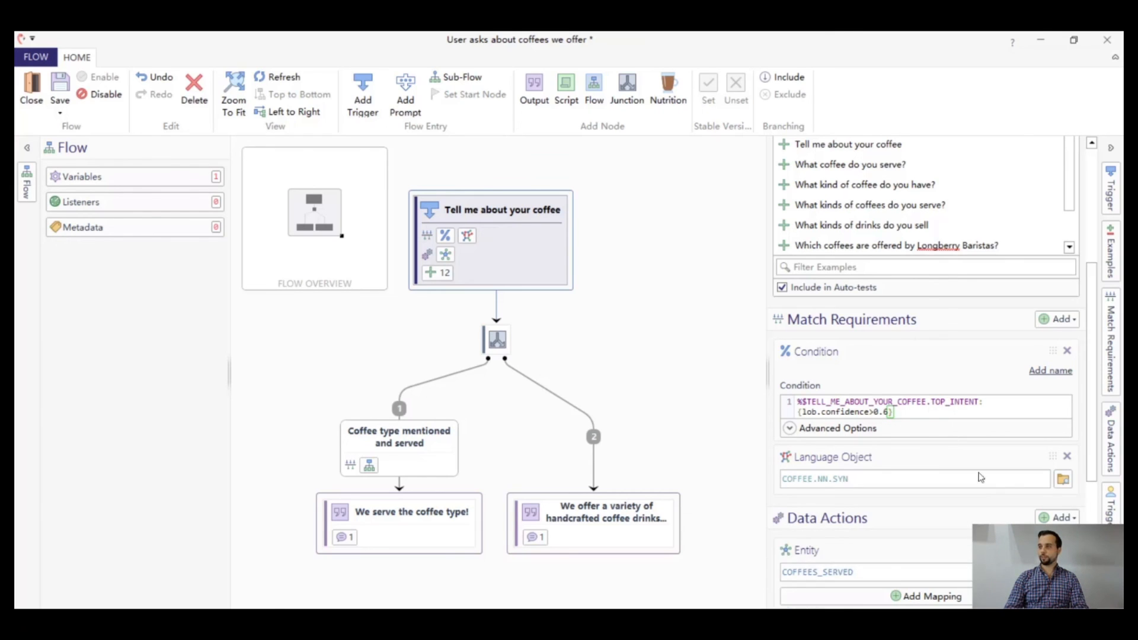
# Save the "User asks about coffees we offer" flow and close its editor
pyautogui.click(60, 112)
pyautogui.click(81, 144)
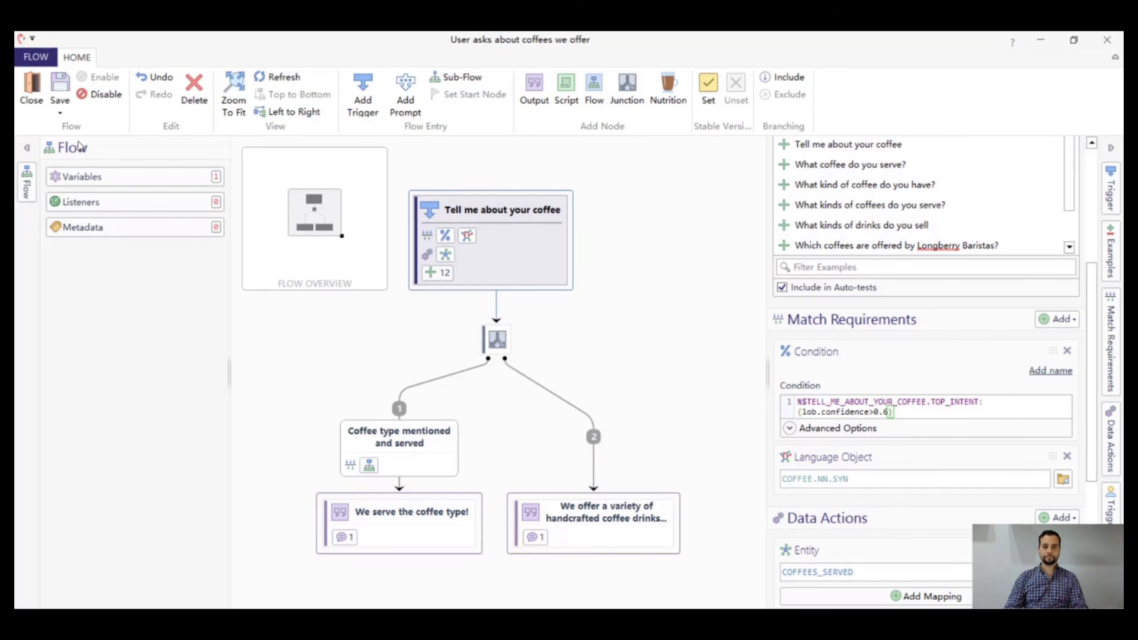
pyautogui.click(1108, 40)
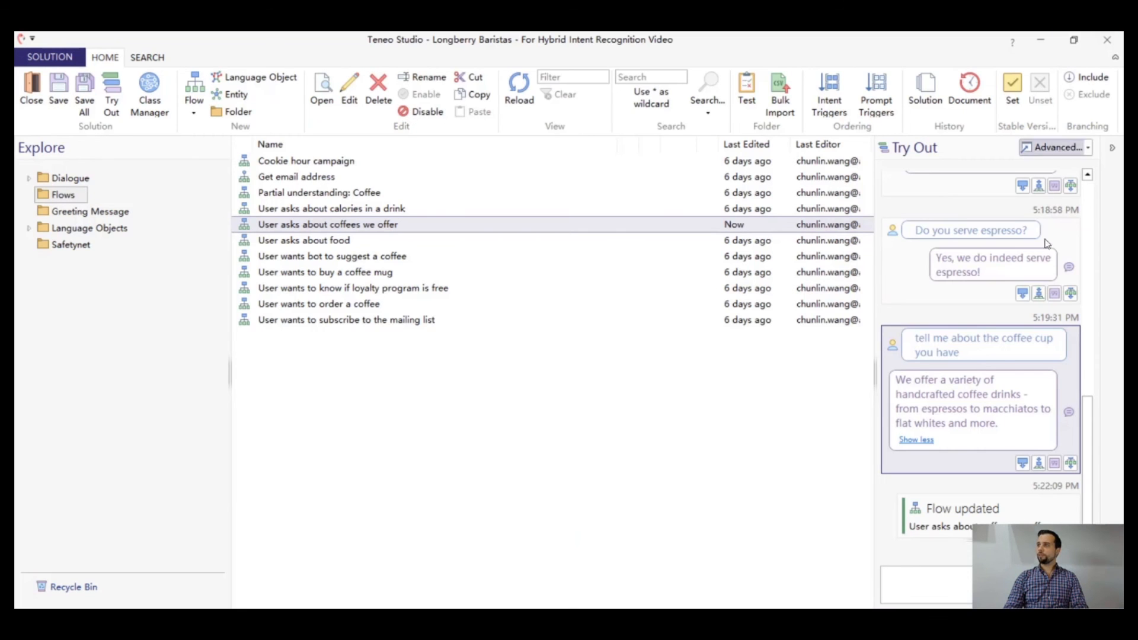
# Open the advanced Try Out, restart the session and retest the bot with "tell me about the coffee cup you have"
pyautogui.click(1058, 147)
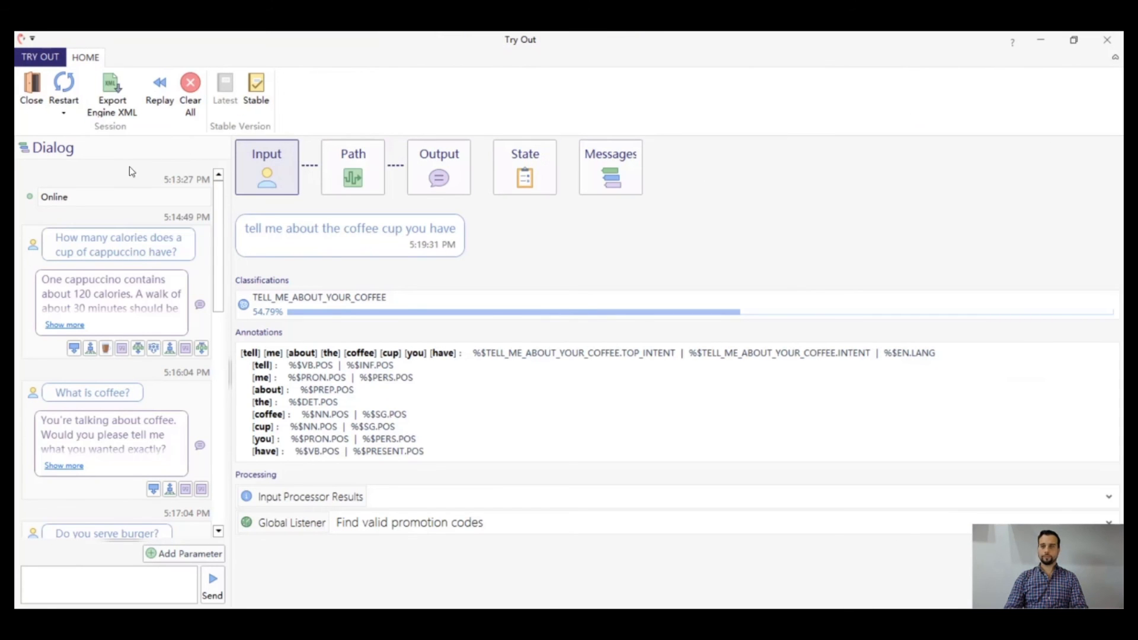
pyautogui.scroll(-5, 145, 332)
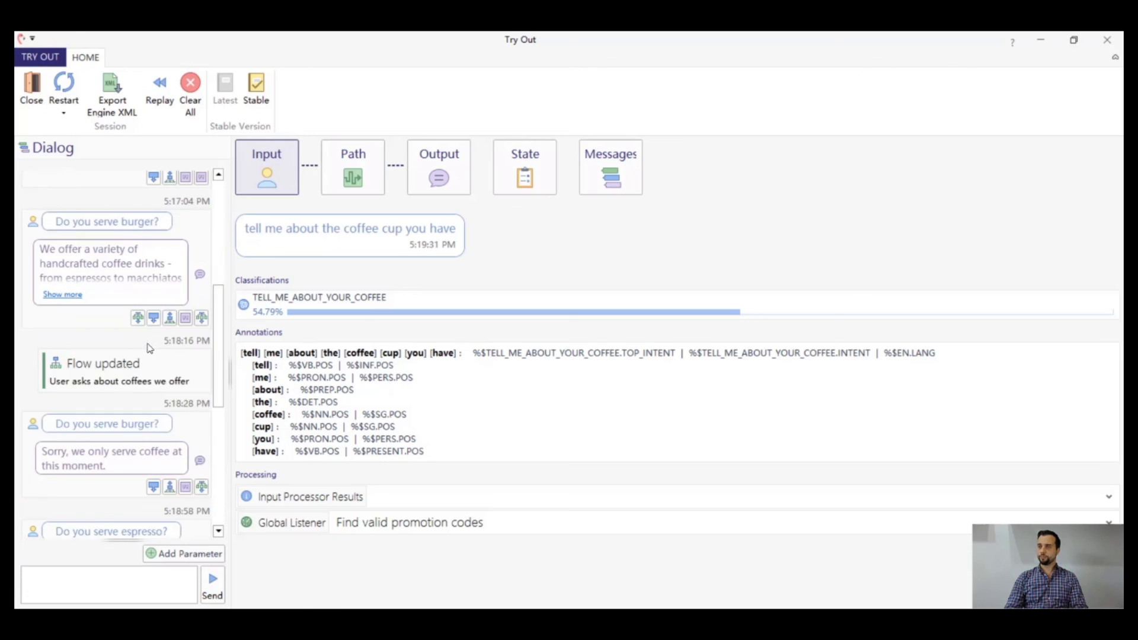
pyautogui.scroll(-4, 148, 348)
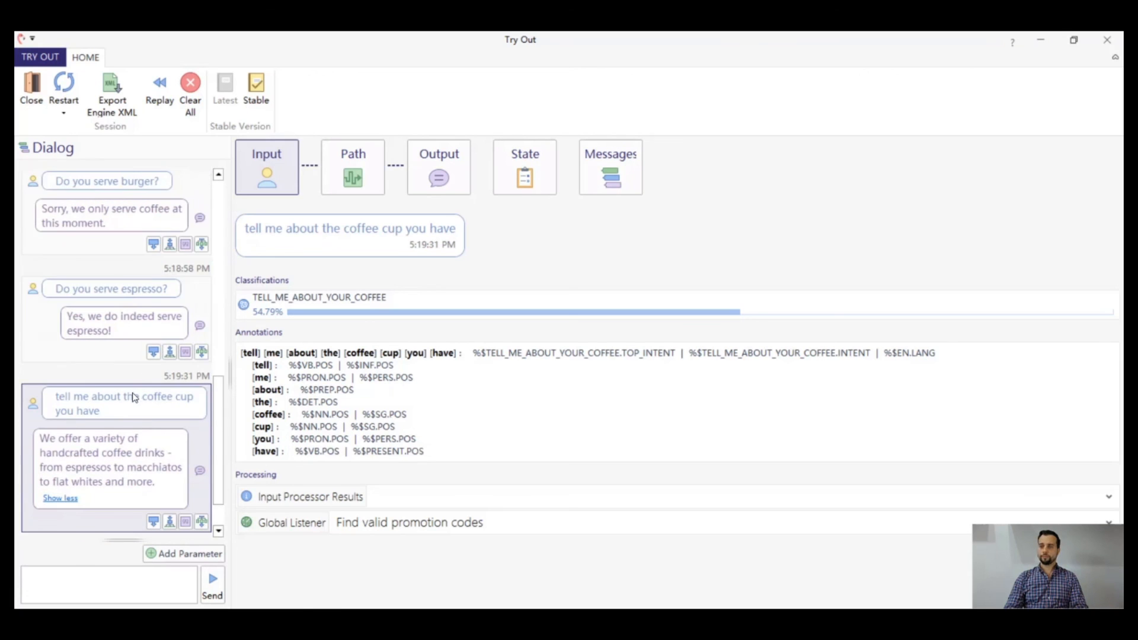
pyautogui.click(133, 397)
pyautogui.click(65, 93)
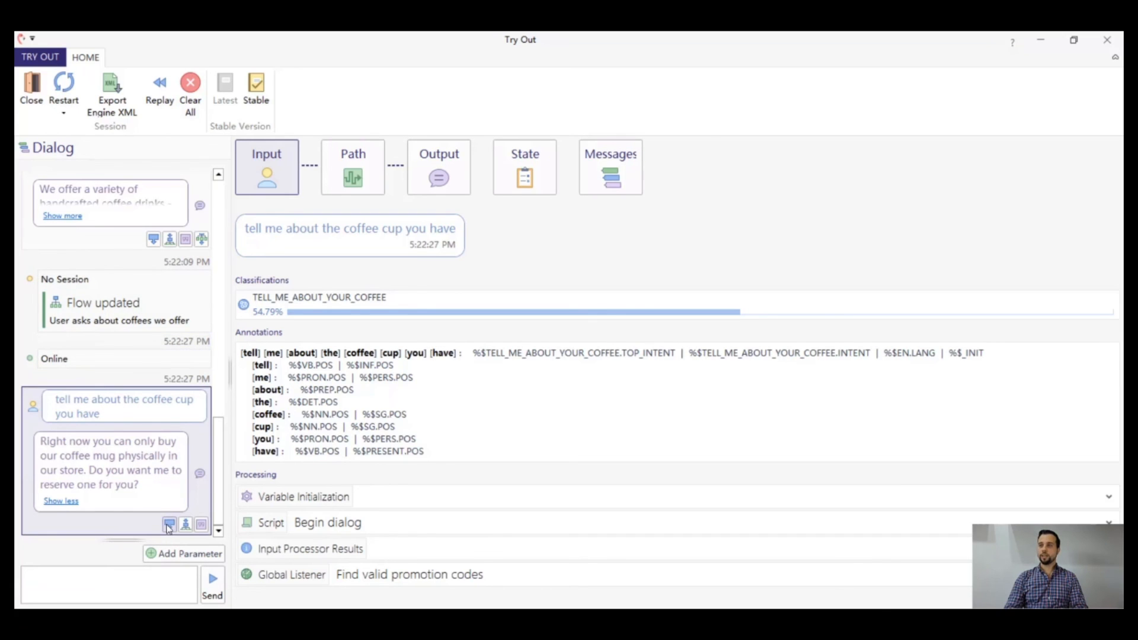
# Check the trigger matched by the coffee cup input and answer the bot's reservation question with "Yes!"
pyautogui.moveTo(168, 529)
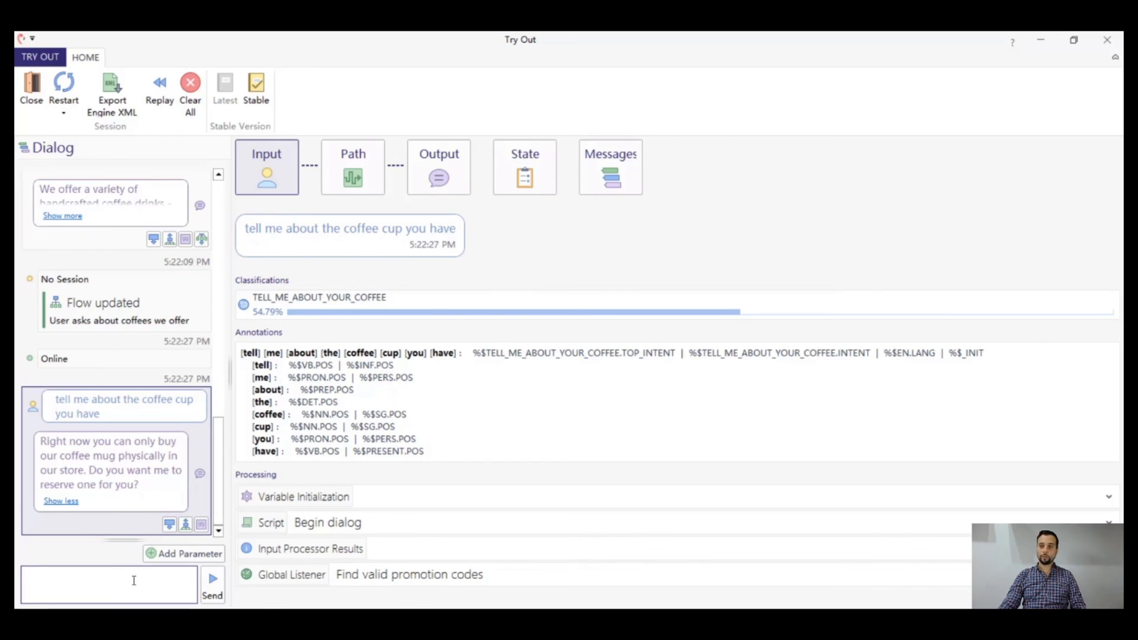
pyautogui.write('Yes!')
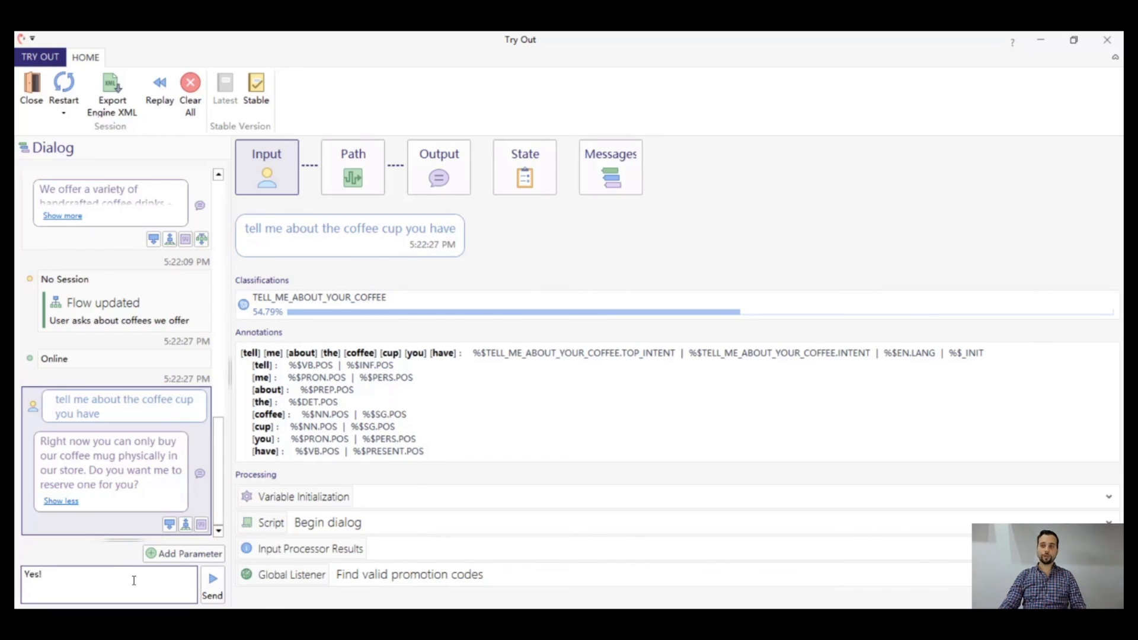
pyautogui.press('Return')
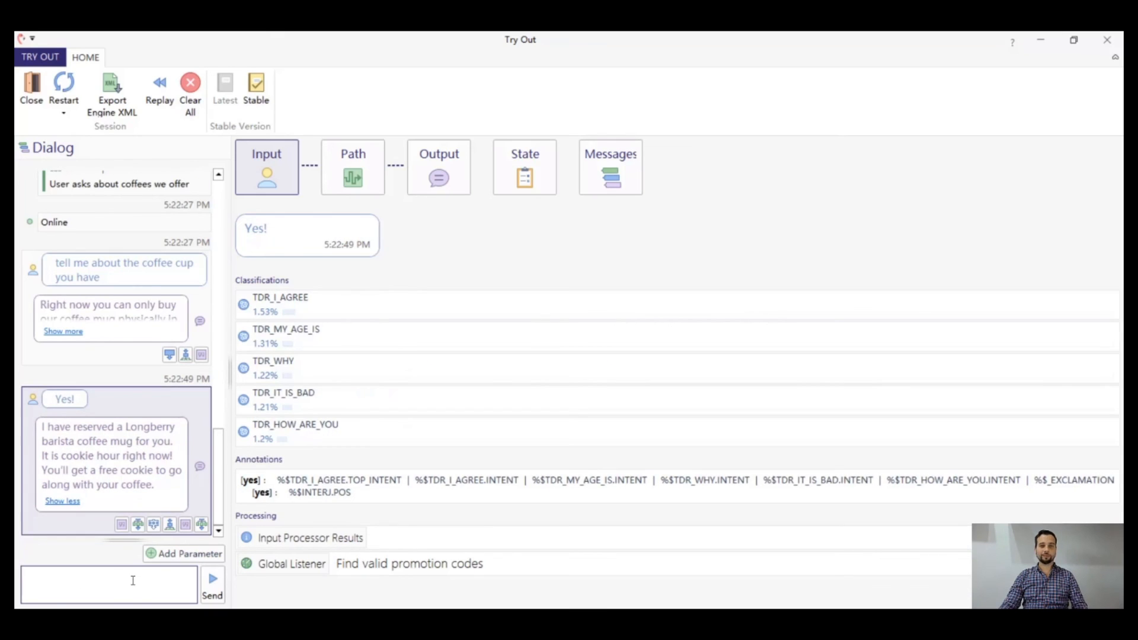